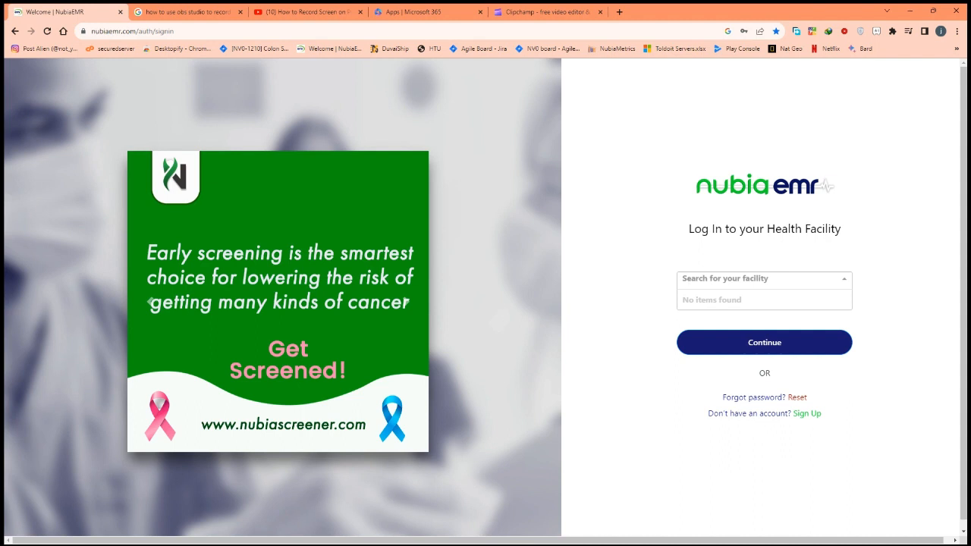
# - Select the Nubia Online facility and continue to the Toldo Hospital 2 sign-in page
pyautogui.write('n')
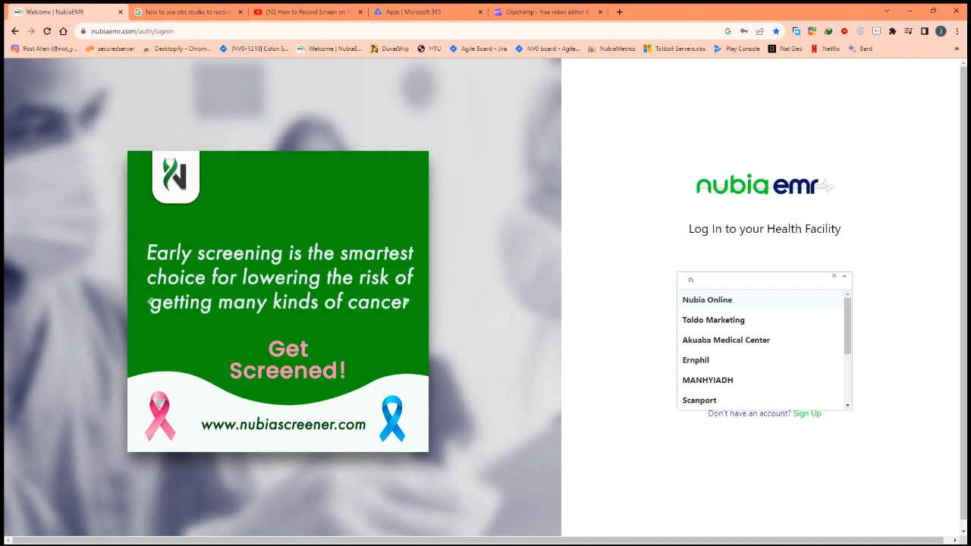
pyautogui.press('Return')
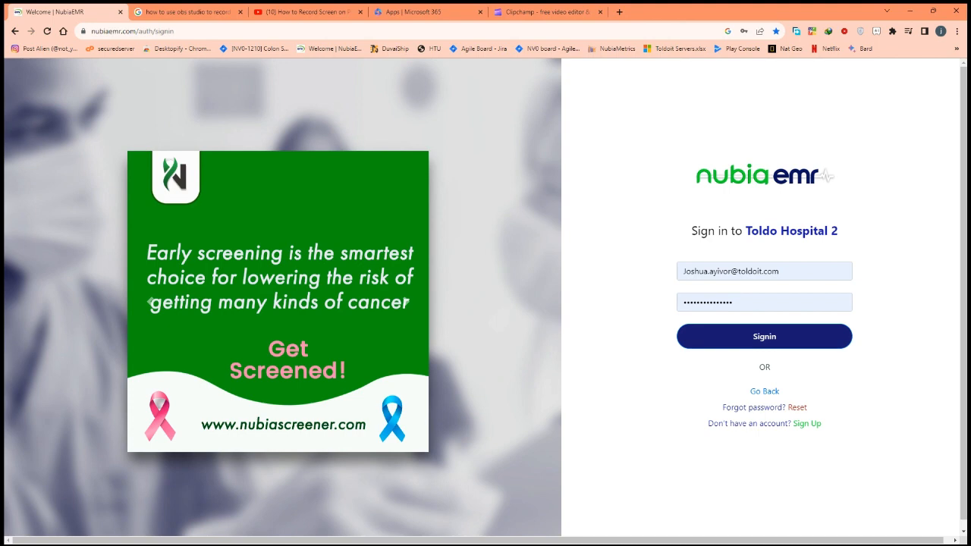
# - Sign in to Toldo Hospital 2 and start a new patient record from the Patients list
pyautogui.press('Return')
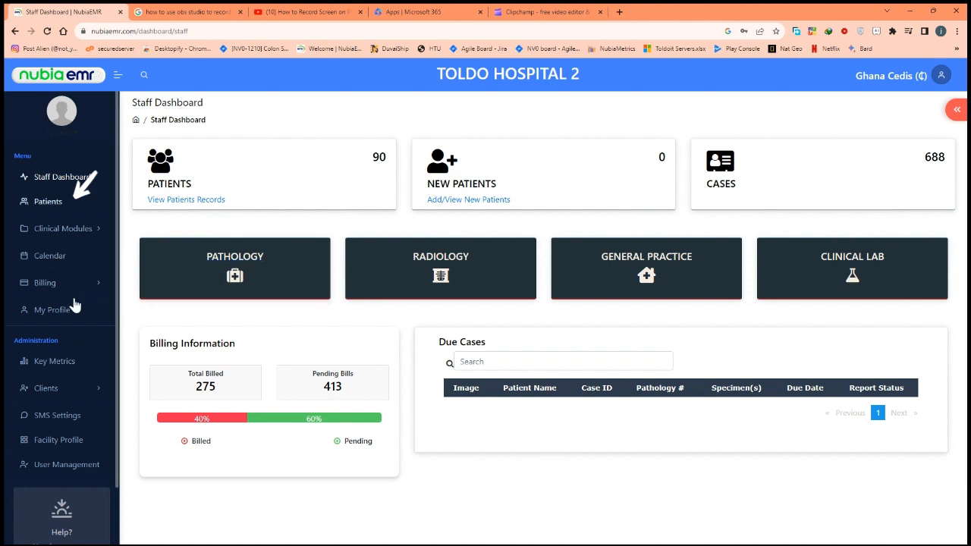
pyautogui.click(49, 201)
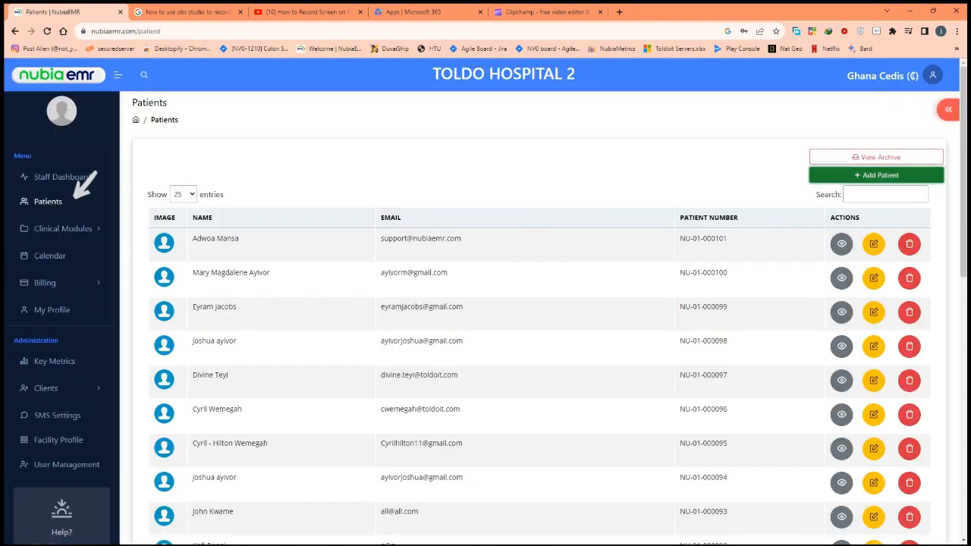
pyautogui.click(876, 176)
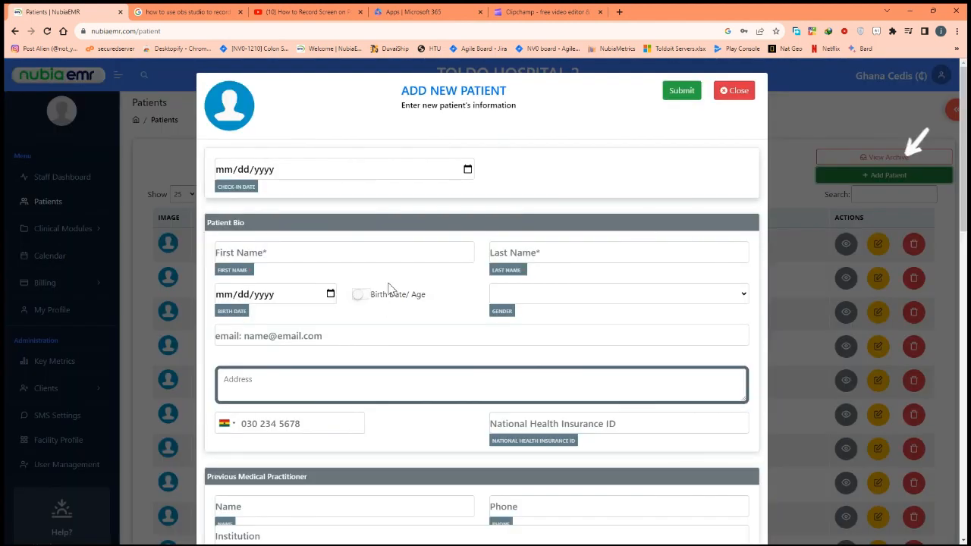
# - Set check-in date 11/08/2023, enter the patient's first and last name, and switch to age entry
pyautogui.click(703, 261)
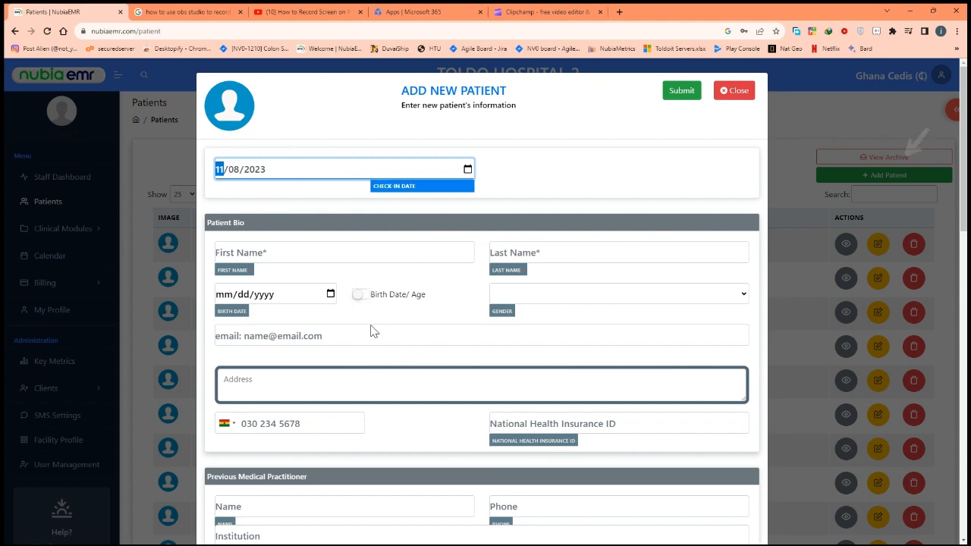
pyautogui.click(279, 246)
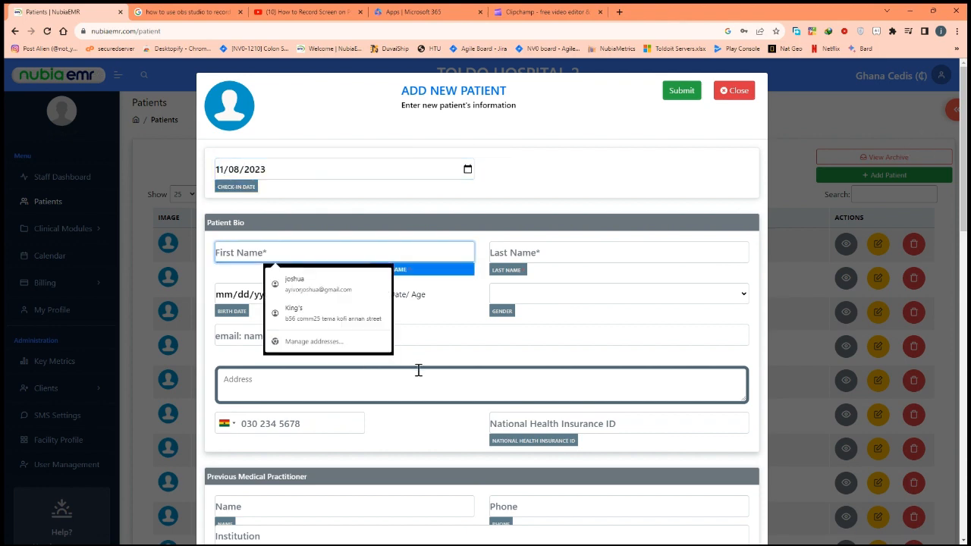
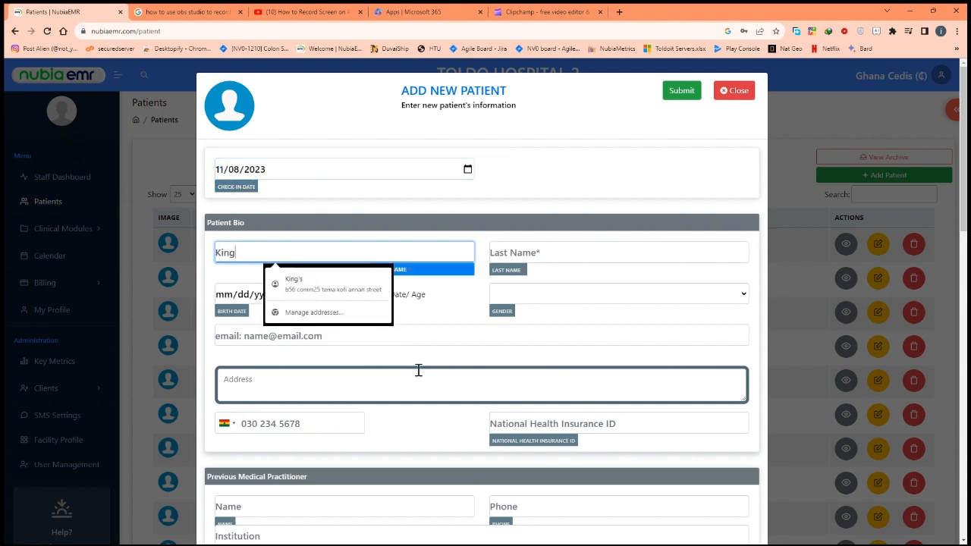
pyautogui.press('Tab')
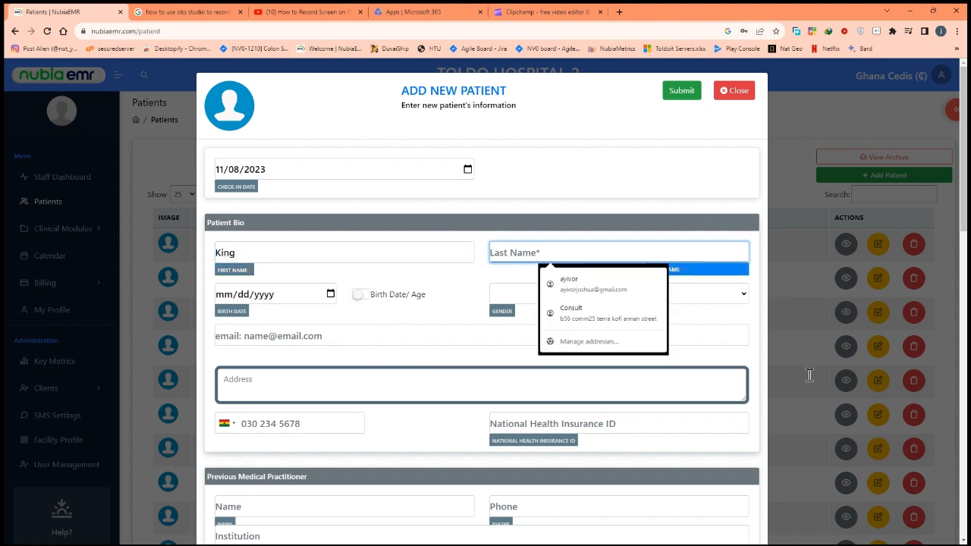
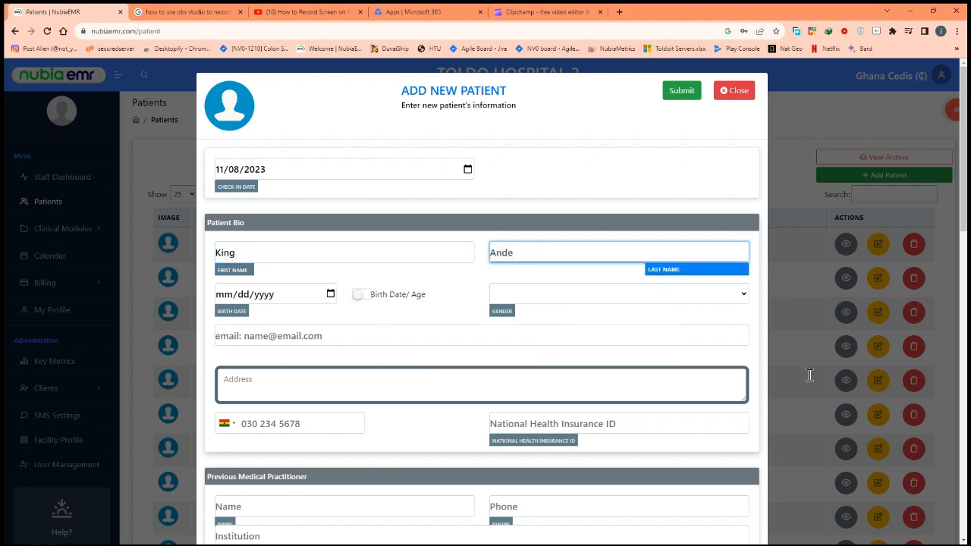
pyautogui.click(533, 449)
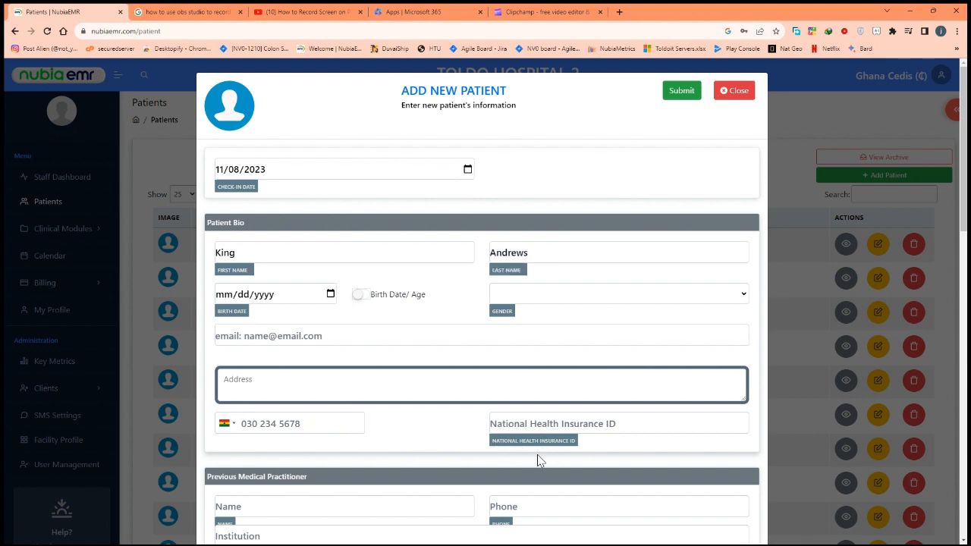
pyautogui.click(541, 448)
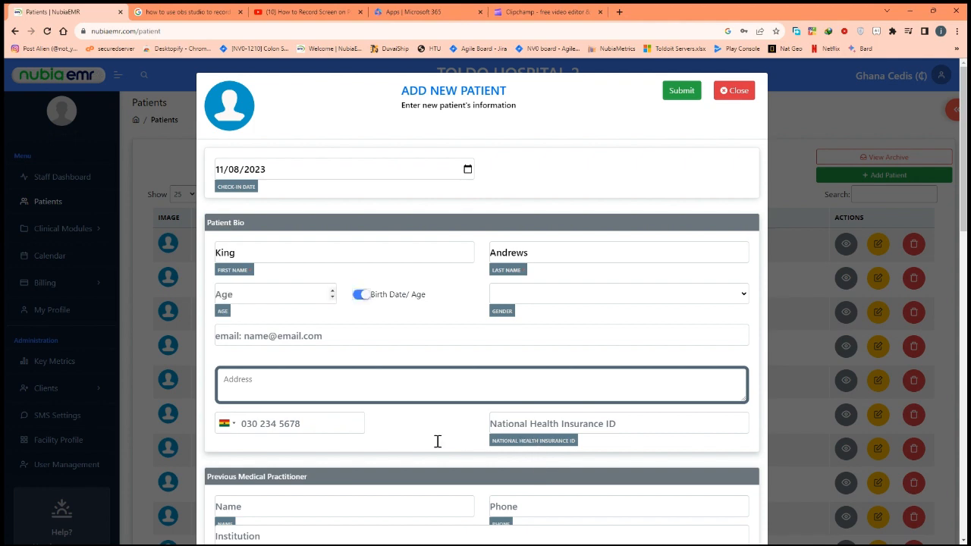
# - Record the patient's age as 25 and gender as Male
pyautogui.hotkey('shift', 'Tab')
pyautogui.write('25')
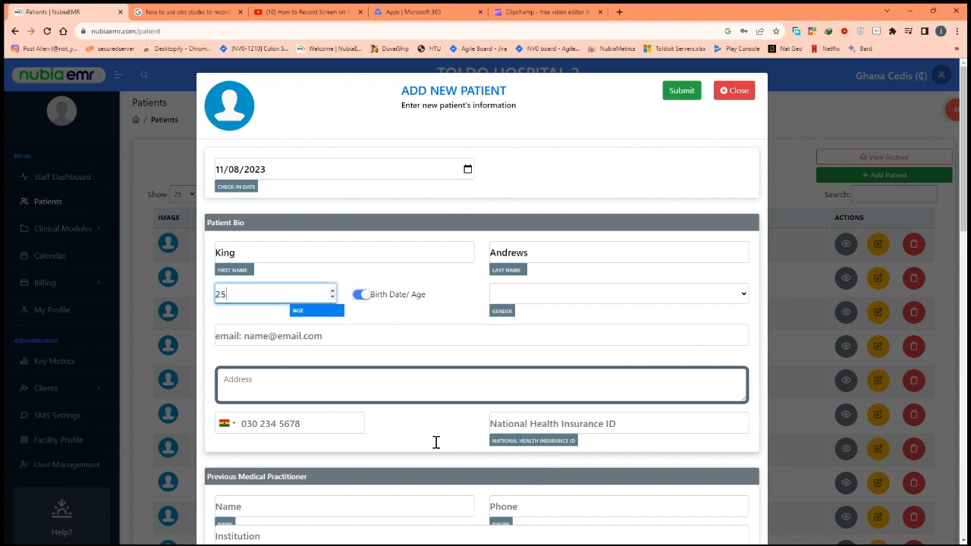
pyautogui.press('Tab')
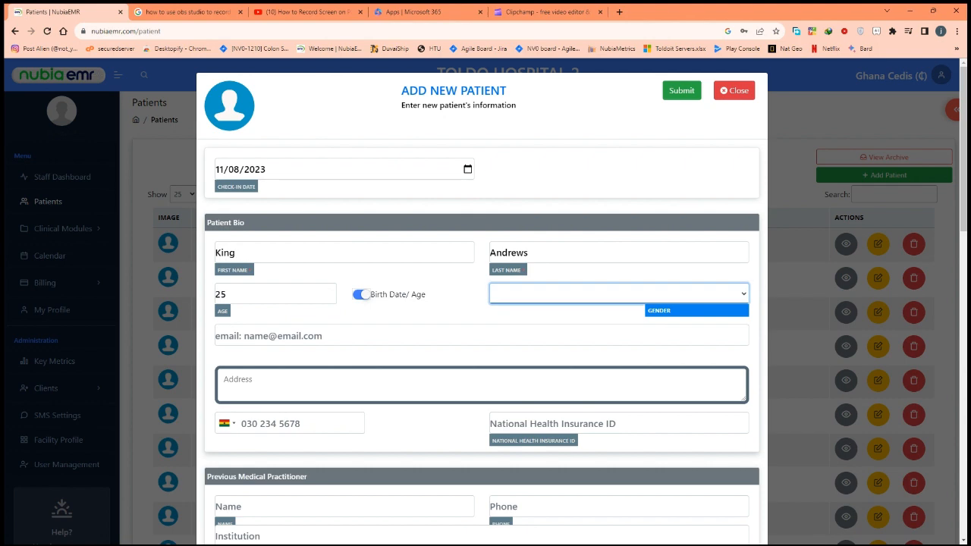
pyautogui.press('m')
# - Fill in the patient's e-mail address
pyautogui.press('Tab')
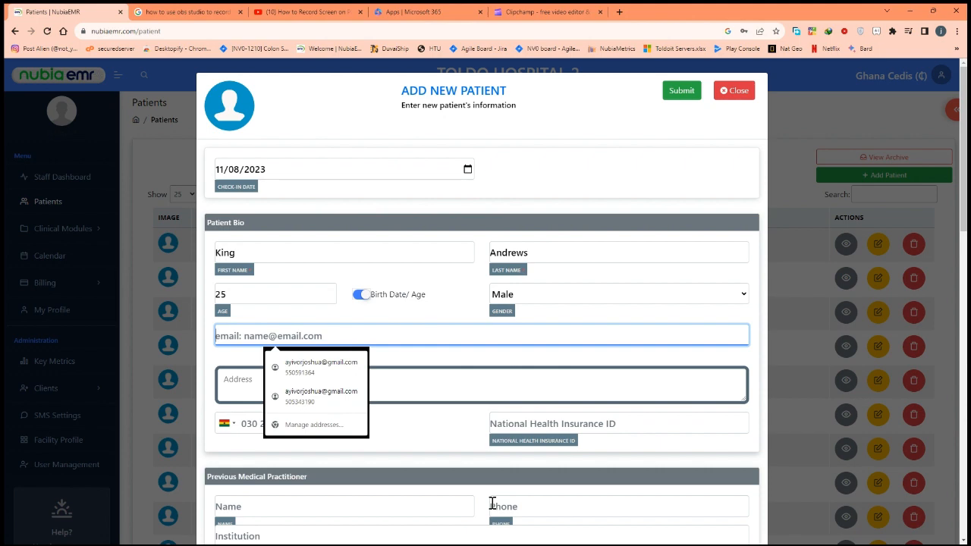
pyautogui.press('Down')
pyautogui.press('Up')
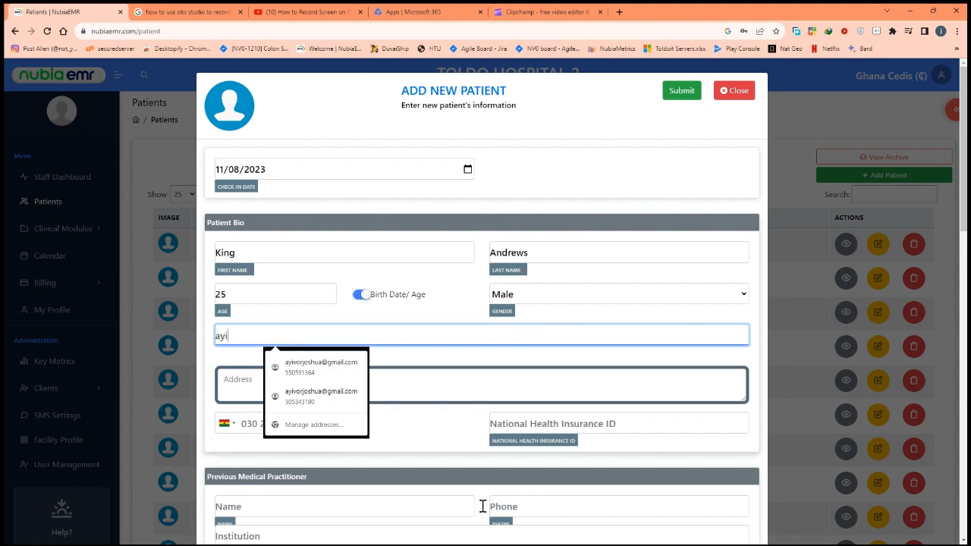
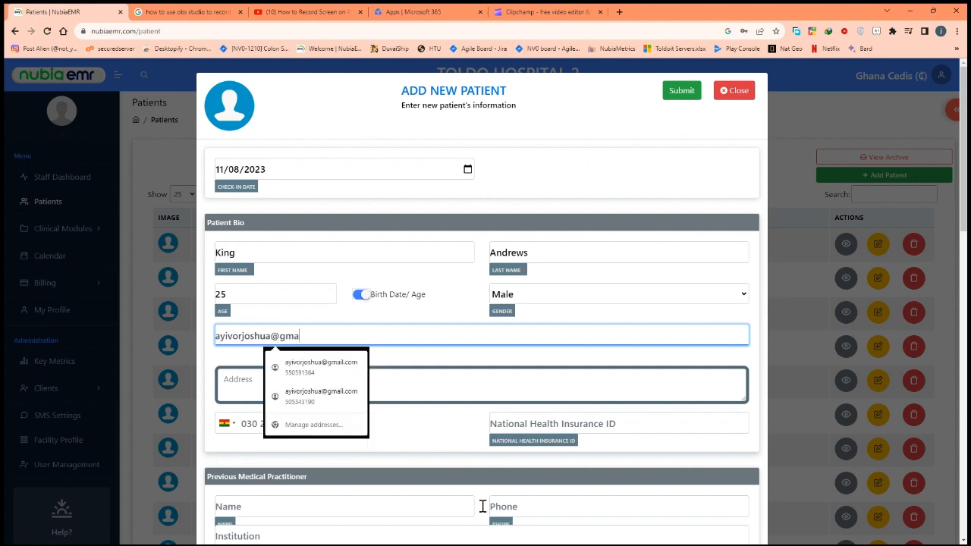
# - Skip the address and enter the patient's phone number
pyautogui.press('Tab')
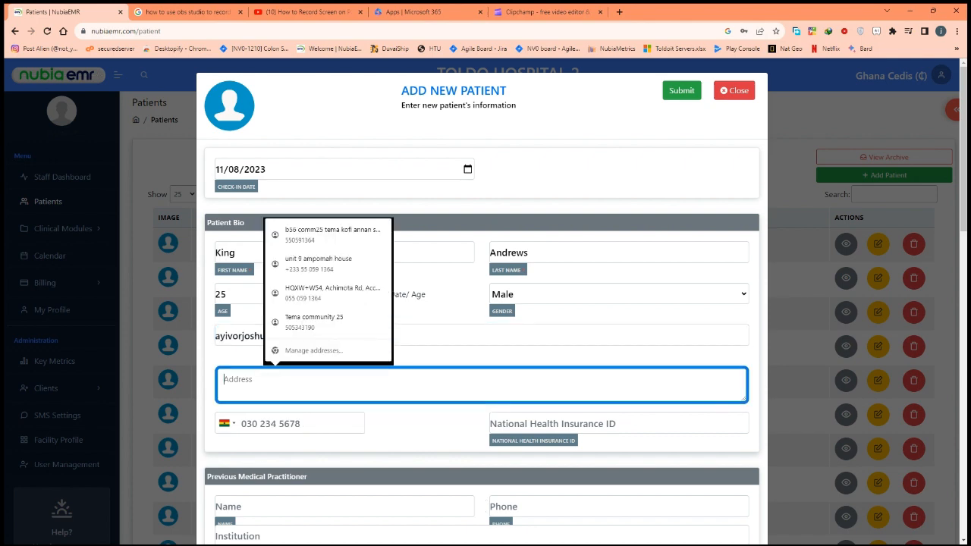
pyautogui.press('Tab')
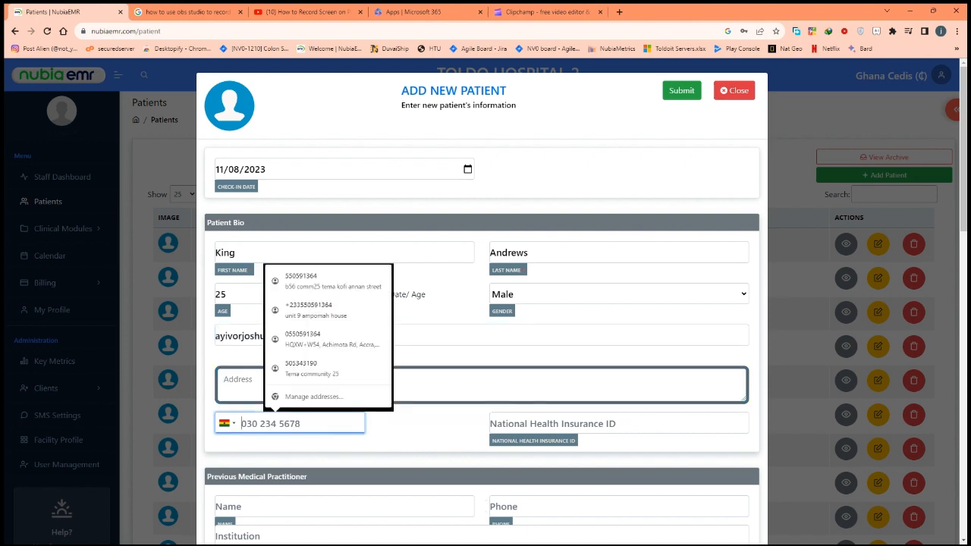
pyautogui.press('BackSpace')
pyautogui.press('BackSpace')
pyautogui.press('BackSpace')
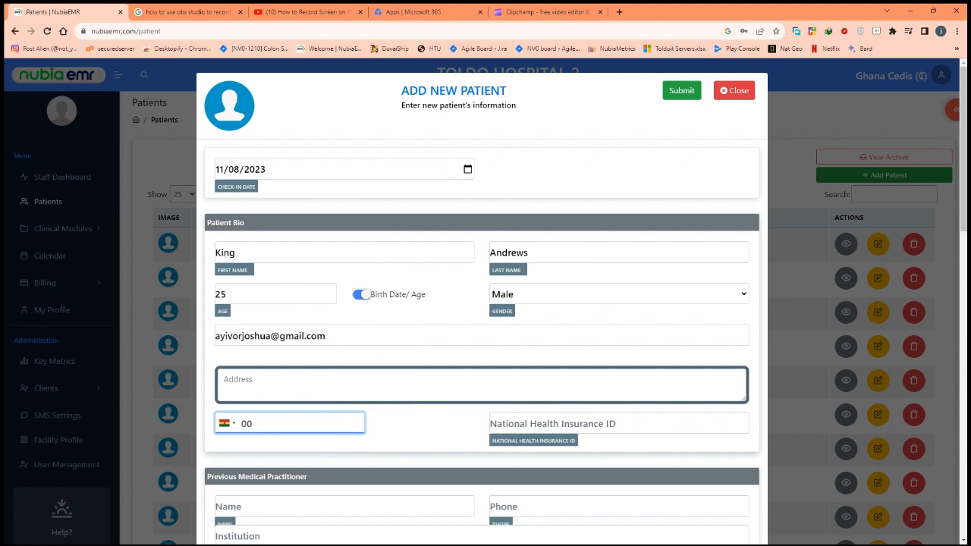
pyautogui.press('BackSpace')
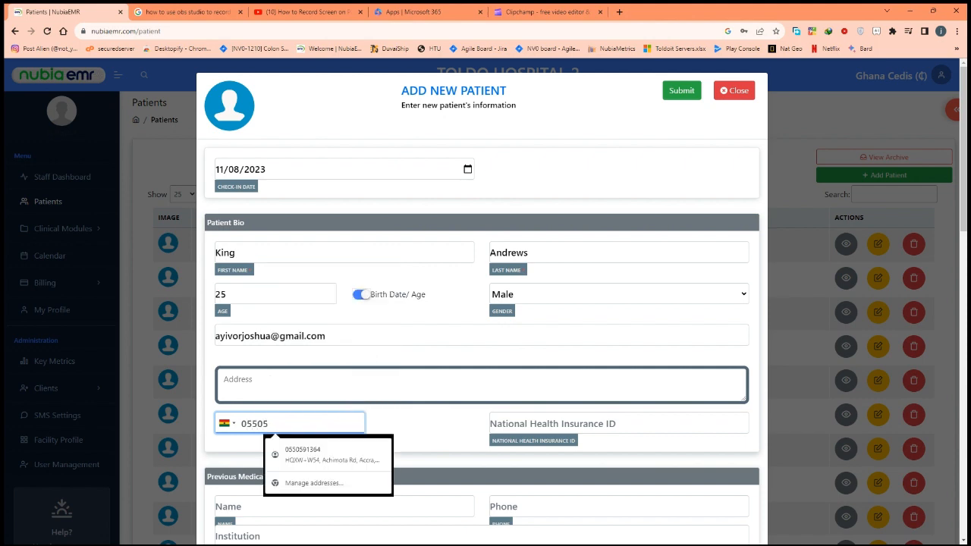
# - Enter the patient's National Health Insurance ID
pyautogui.click(490, 424)
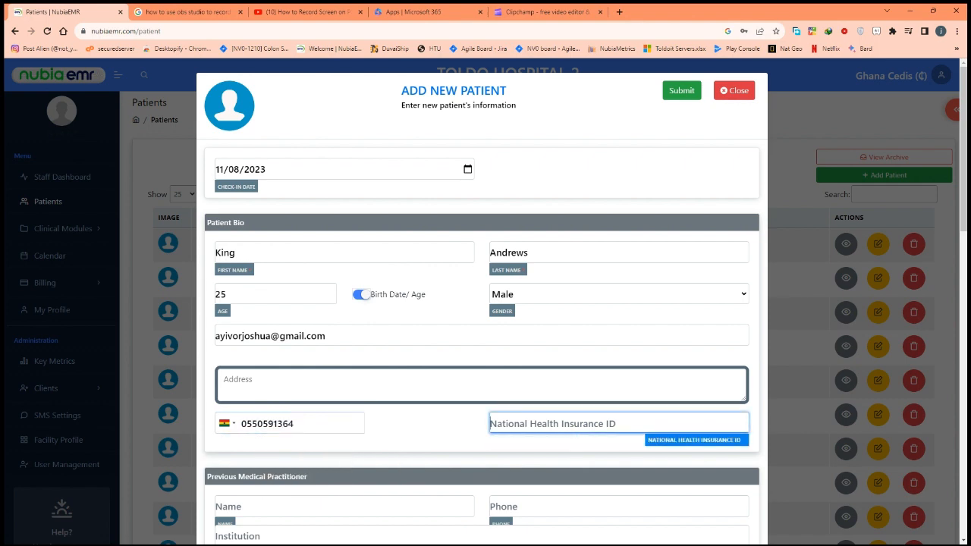
pyautogui.write('HA')
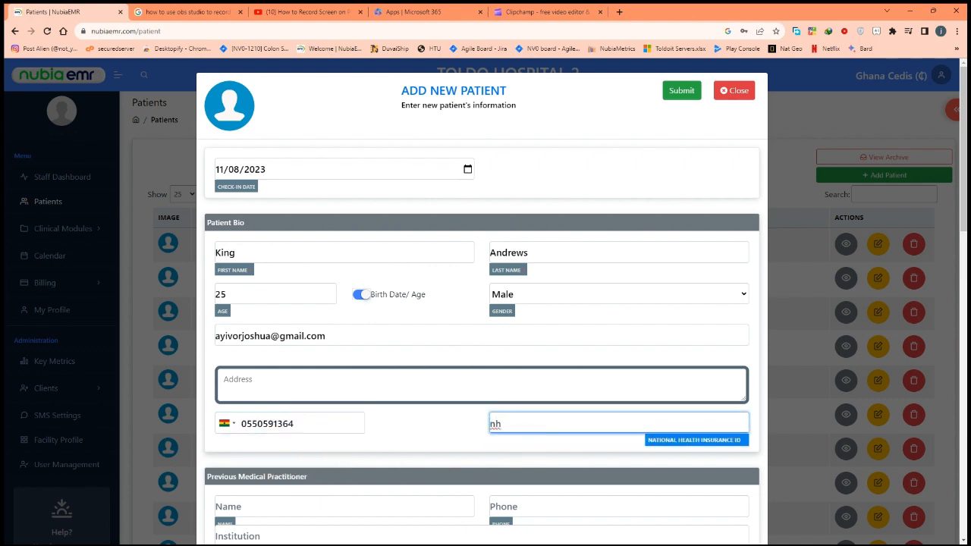
pyautogui.press('BackSpace')
pyautogui.press('BackSpace')
pyautogui.write('NHIS-123456')
# - Start the Known Allergies entry with 'Allergic to milk'
pyautogui.scroll(-5, 481, 303)
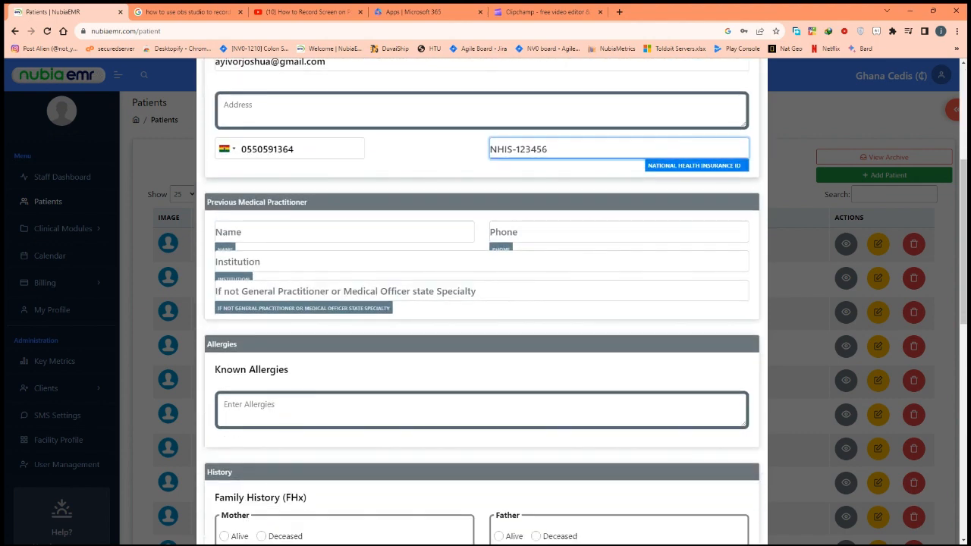
pyautogui.scroll(-3, 443, 253)
pyautogui.scroll(3, 442, 253)
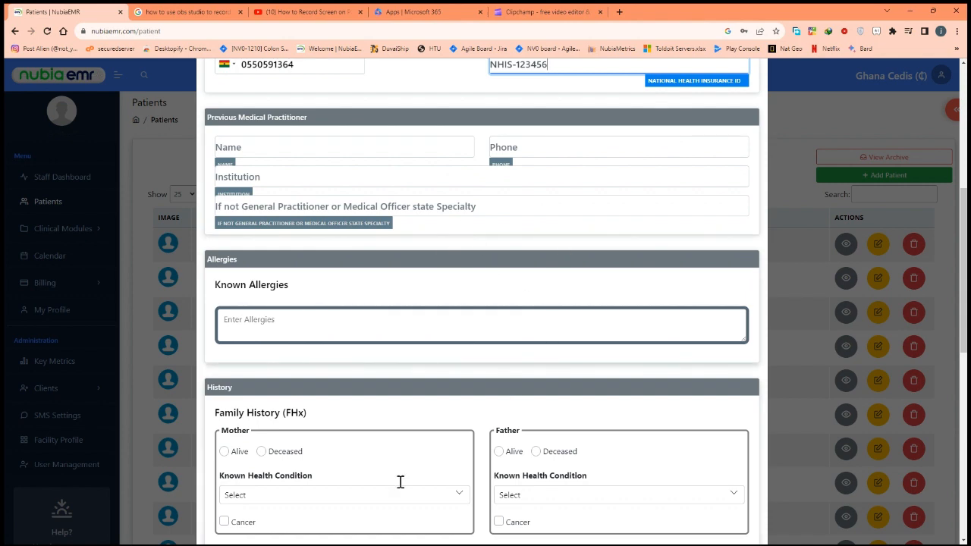
pyautogui.press('Tab')
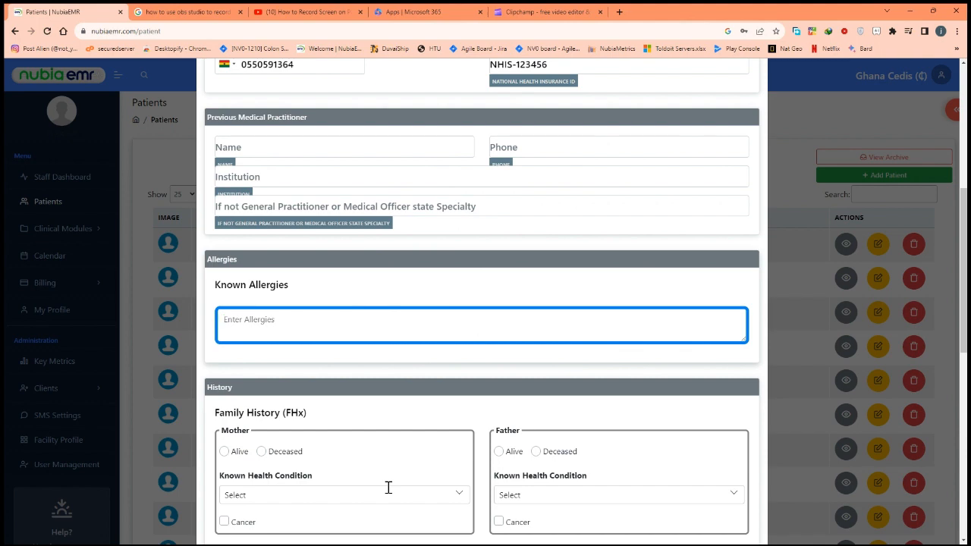
pyautogui.write('Allergic to milk')
# - Complete the allergies as 'Allergic to milk & Lactose Intolerant', fixing the spelling
pyautogui.scroll(-5, 481, 304)
pyautogui.scroll(6, 482, 303)
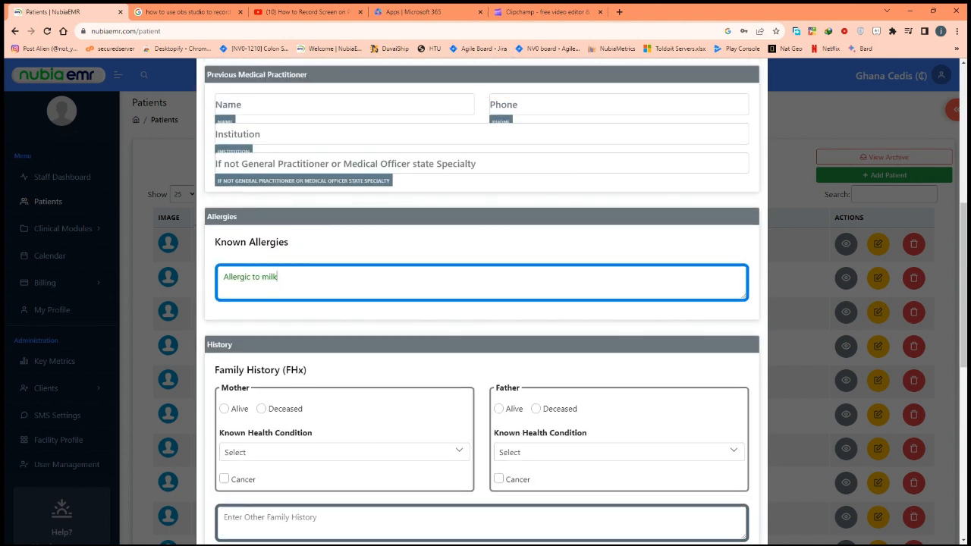
pyautogui.write(', La')
pyautogui.press('BackSpace')
pyautogui.press('BackSpace')
pyautogui.press('BackSpace')
pyautogui.write('& Lactose Intollerant')
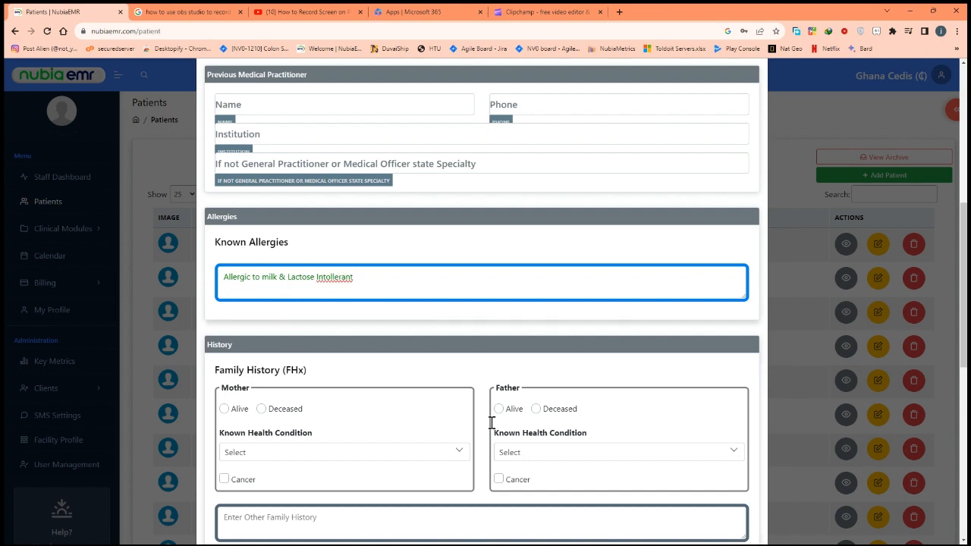
pyautogui.rightClick(326, 276)
pyautogui.click(351, 290)
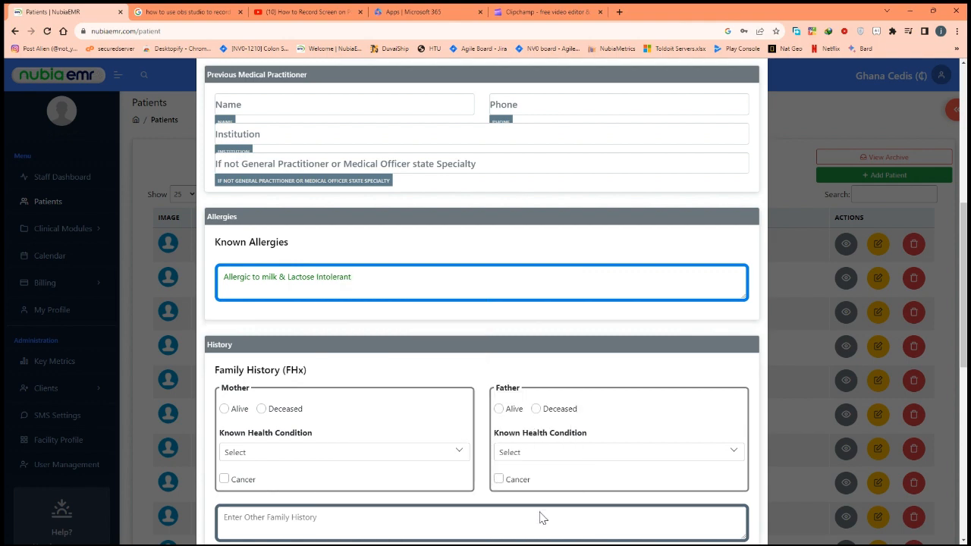
# - Mark the mother as Deceased and the father as Alive
pyautogui.scroll(-2, 387, 470)
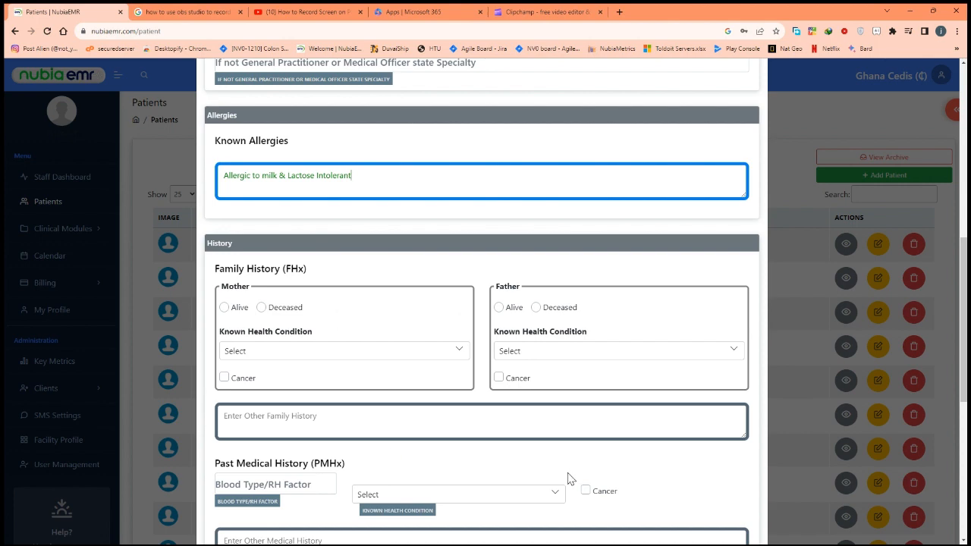
pyautogui.scroll(-1, 567, 476)
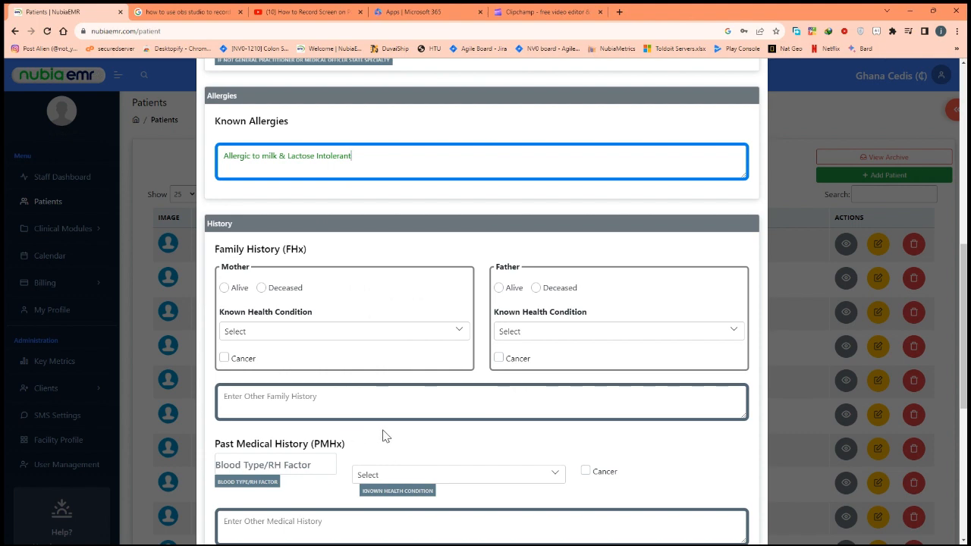
pyautogui.click(260, 287)
pyautogui.click(498, 287)
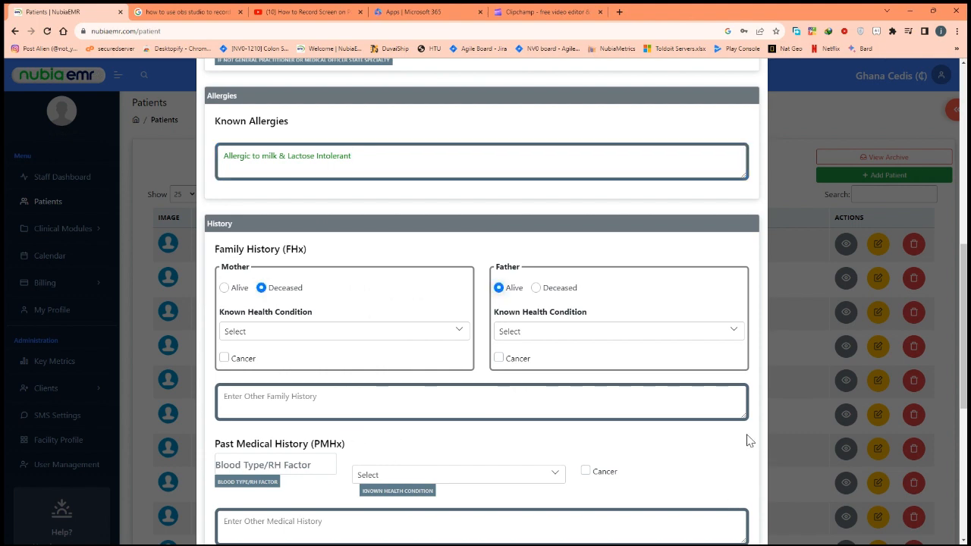
# - Select Asthma and High Cholesterol as the mother's known health conditions
pyautogui.click(312, 334)
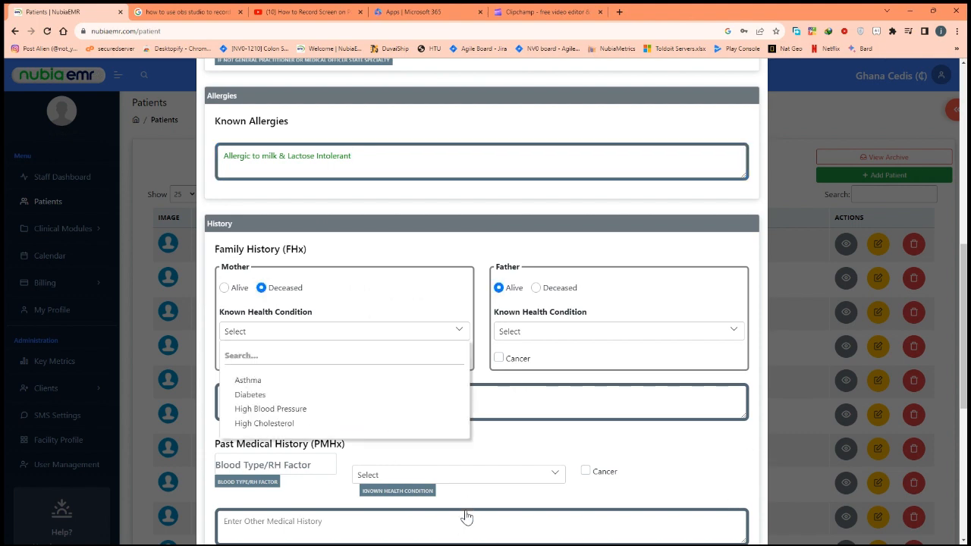
pyautogui.click(303, 381)
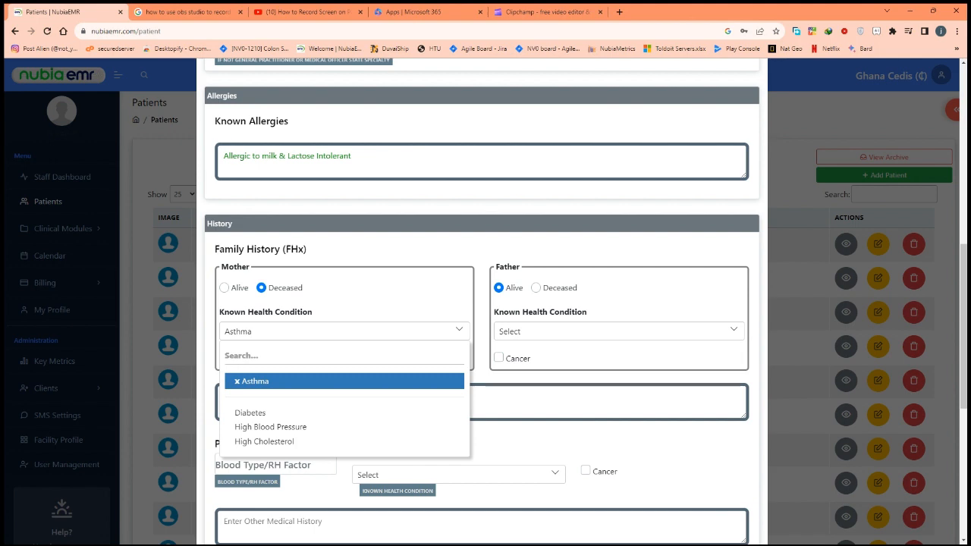
pyautogui.click(264, 441)
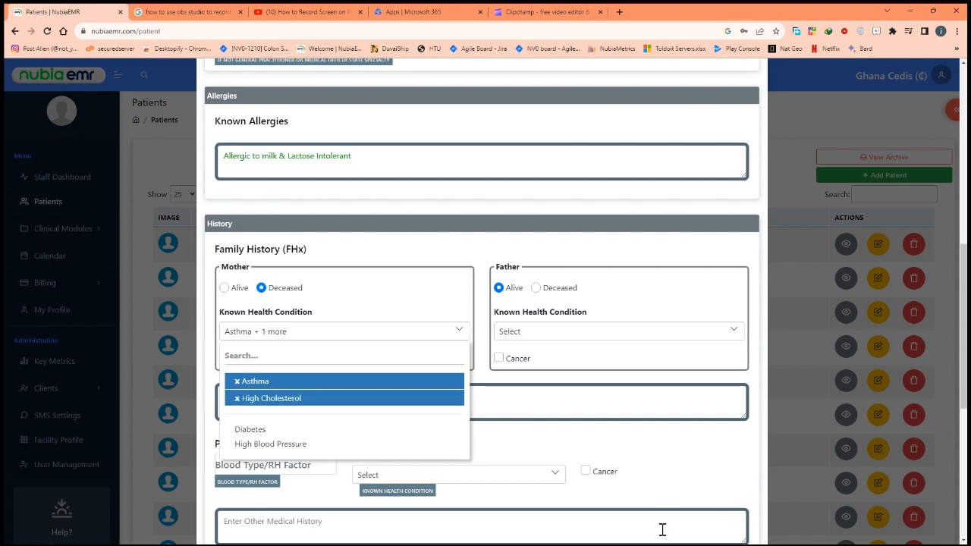
pyautogui.click(680, 497)
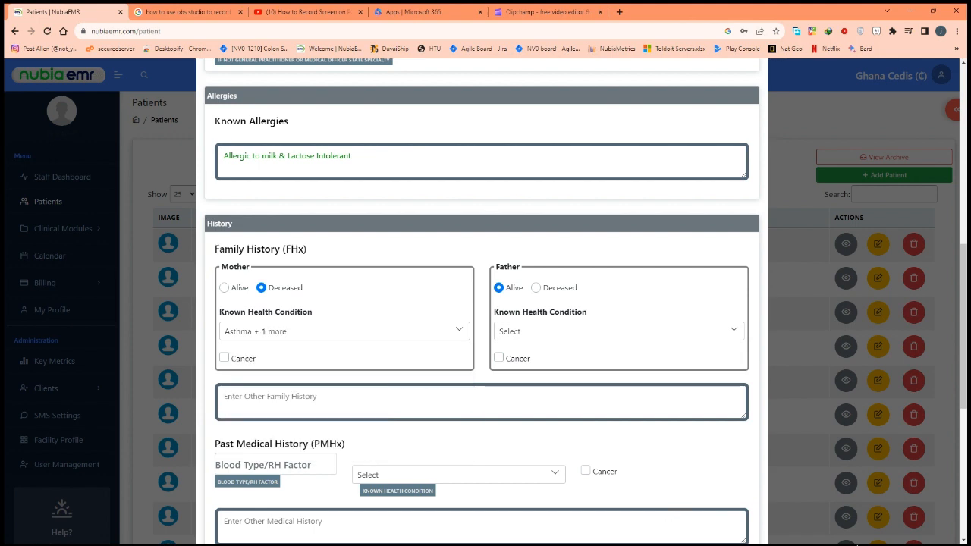
# - Select High Blood Pressure and Diabetes as the father's known health conditions
pyautogui.click(594, 332)
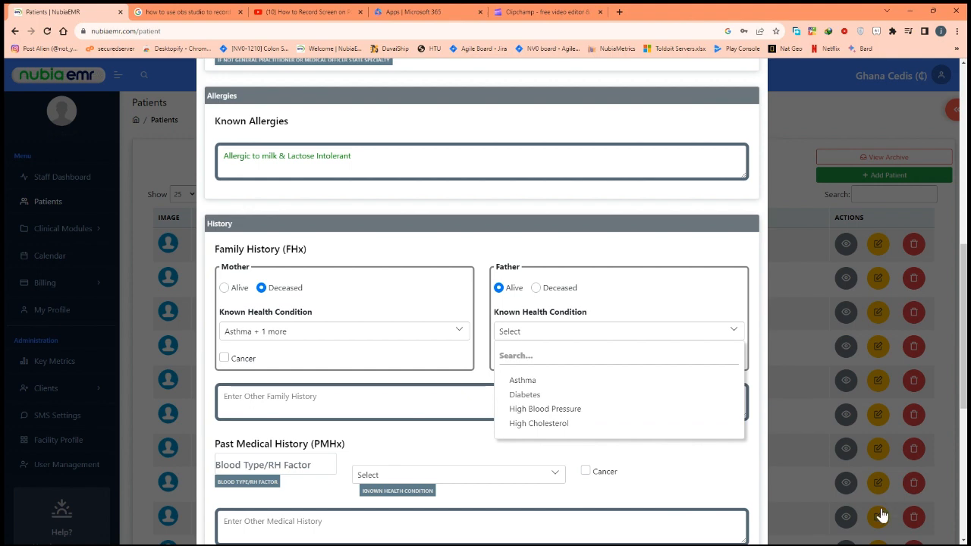
pyautogui.click(545, 410)
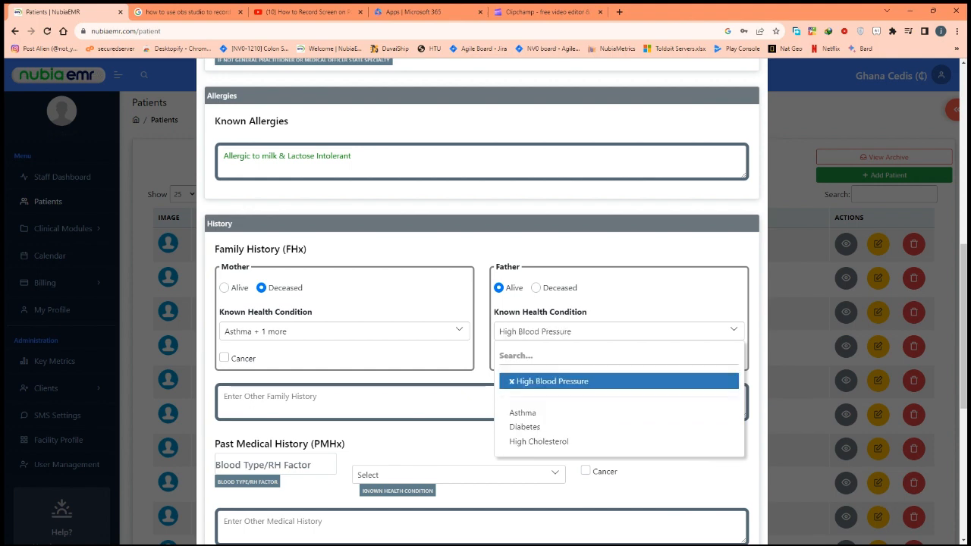
pyautogui.click(524, 426)
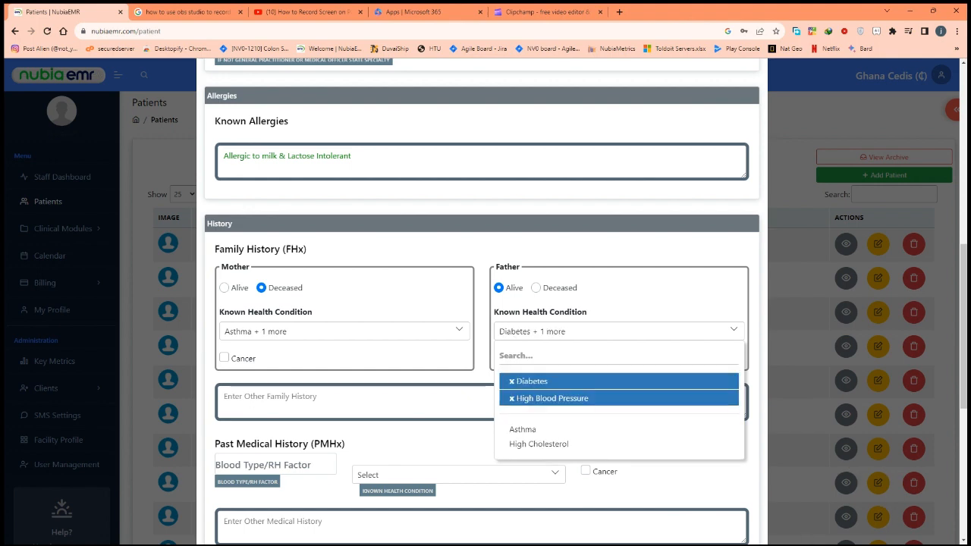
pyautogui.press('Escape')
pyautogui.scroll(-3, 482, 303)
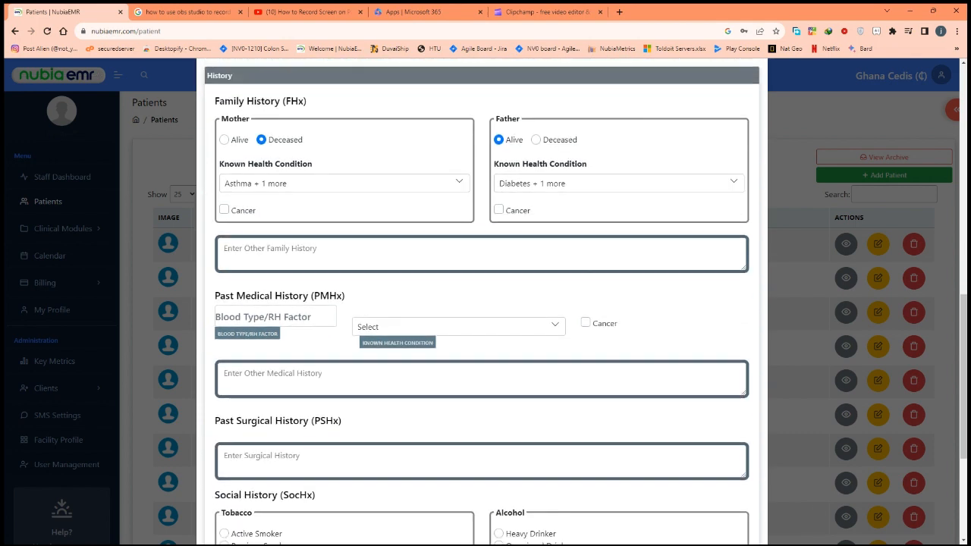
pyautogui.click(384, 199)
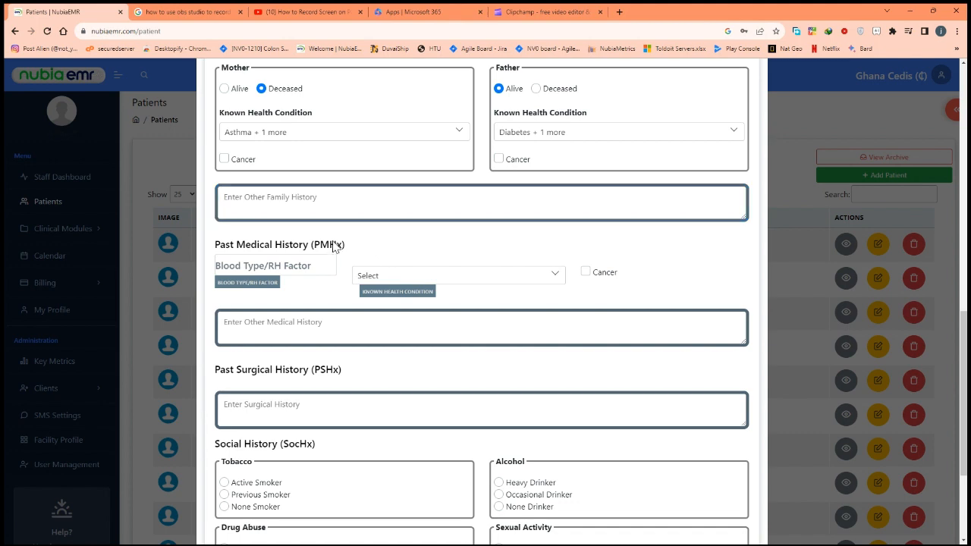
# - Tick the mother's Cancer box and specify the type as Breast Cancer
pyautogui.press('space')
pyautogui.press('Tab')
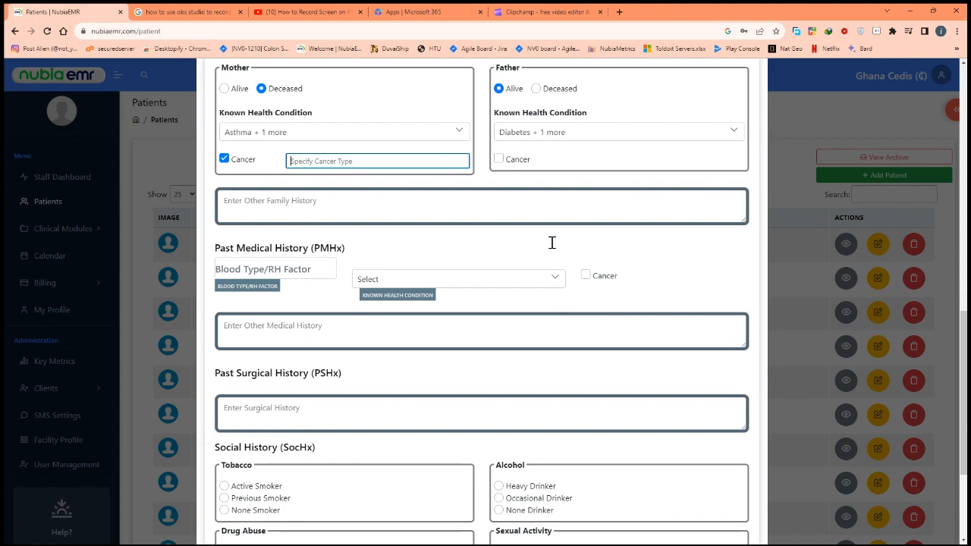
pyautogui.write('Breast Cancer')
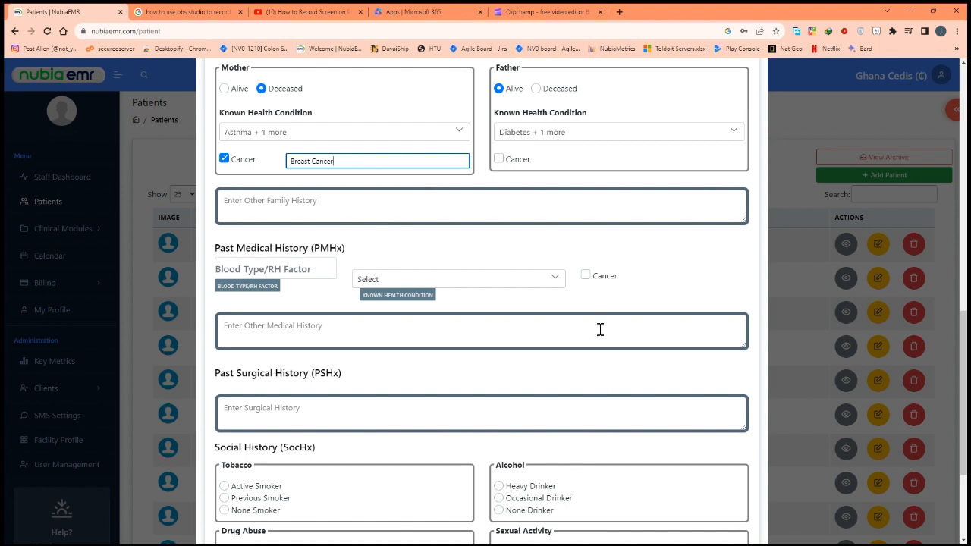
pyautogui.scroll(-2, 600, 329)
pyautogui.scroll(-3, 600, 329)
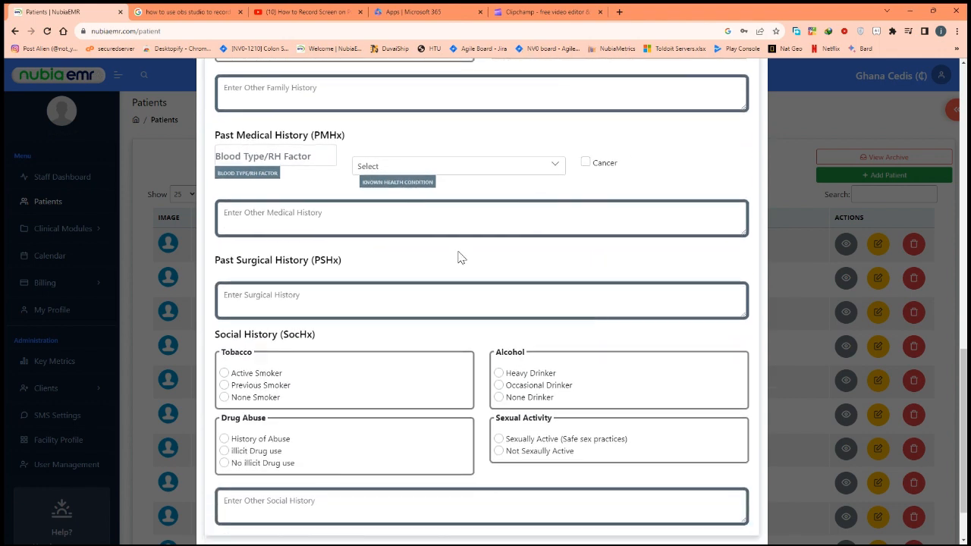
# - Set Blood Type/RH Factor to B+ and add Asthma as a known health condition
pyautogui.press('Tab')
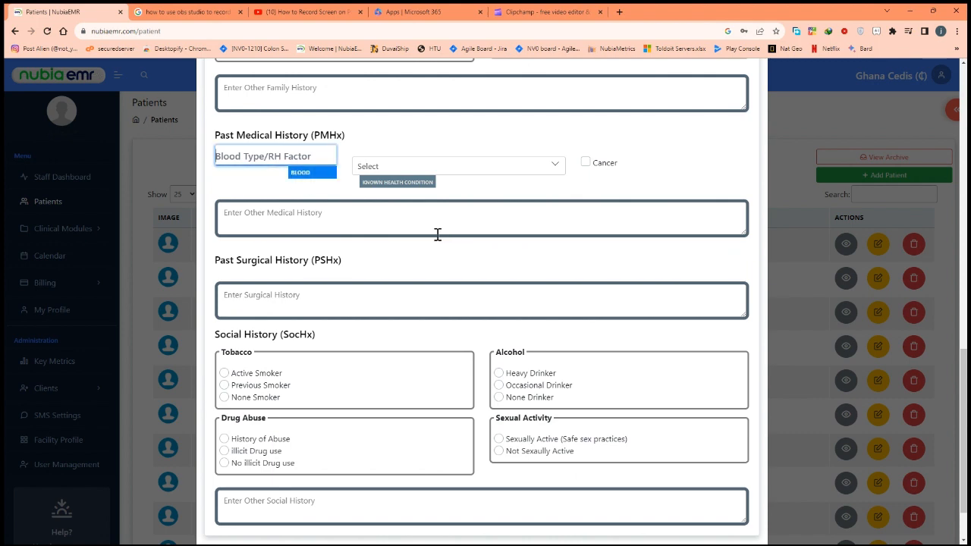
pyautogui.write('B+')
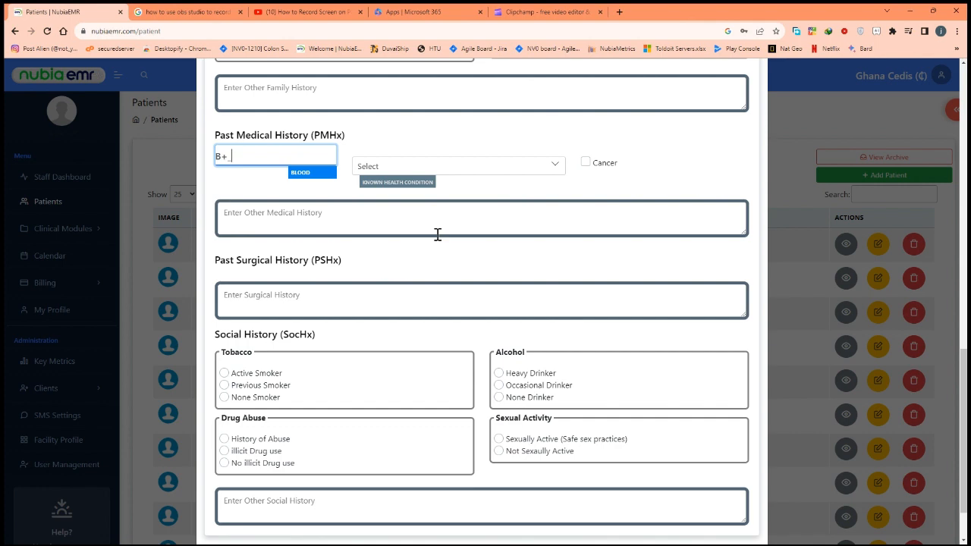
pyautogui.press('Tab')
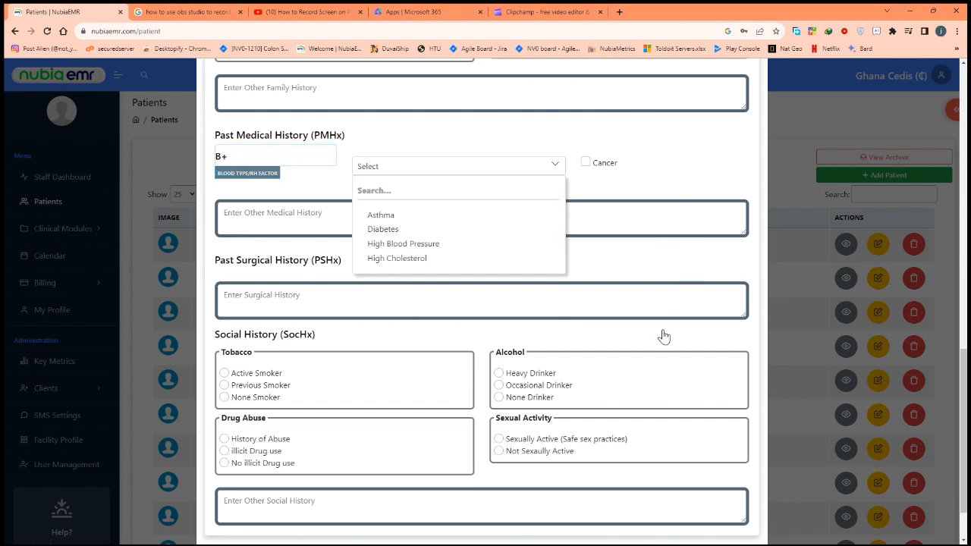
pyautogui.press('Return')
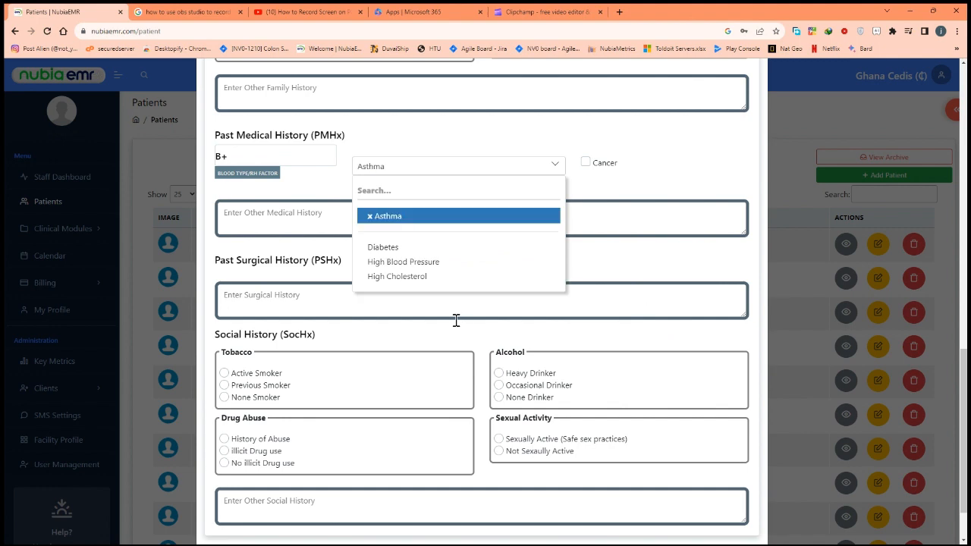
pyautogui.press('Tab')
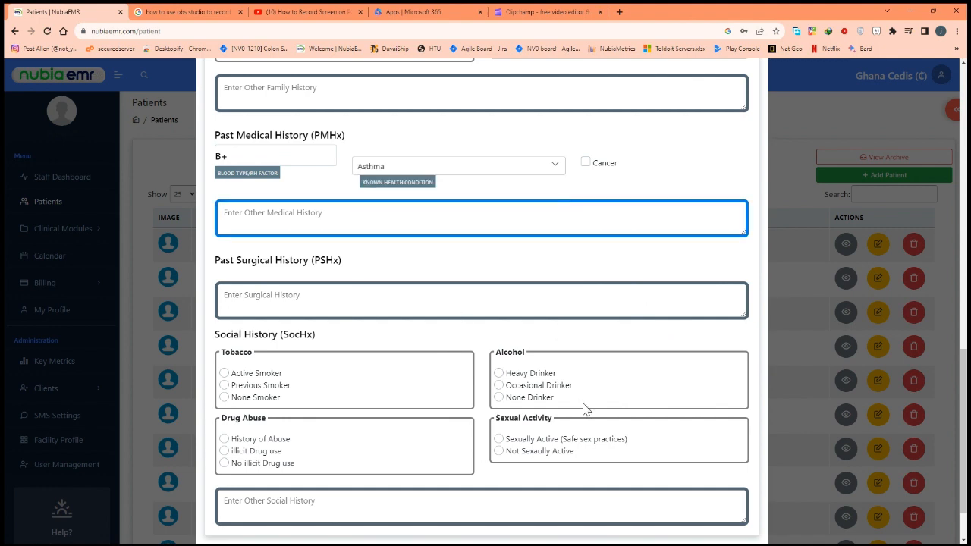
pyautogui.scroll(-1, 584, 410)
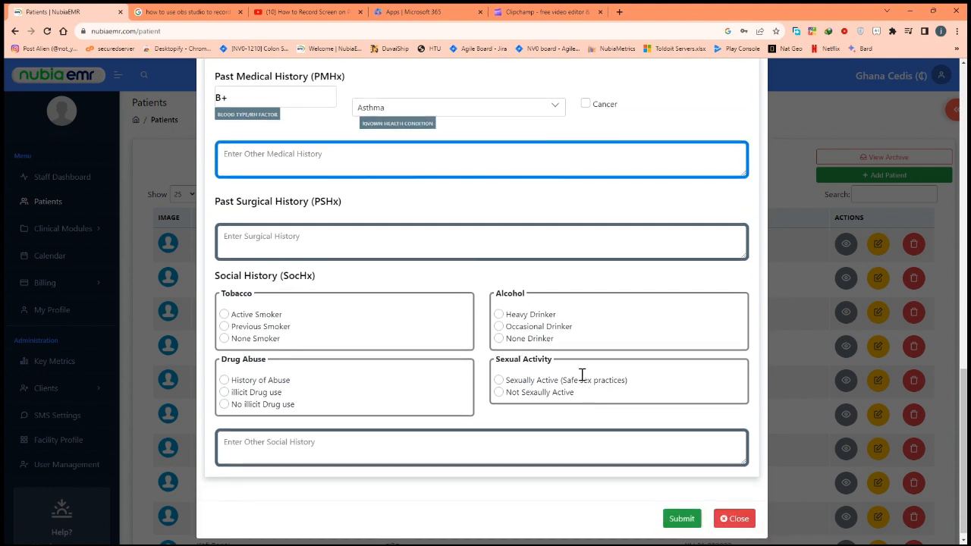
# - Record surgical history None, non-smoker, occasional drinker, no illicit drugs, then submit the patient
pyautogui.press('Tab')
pyautogui.write('N')
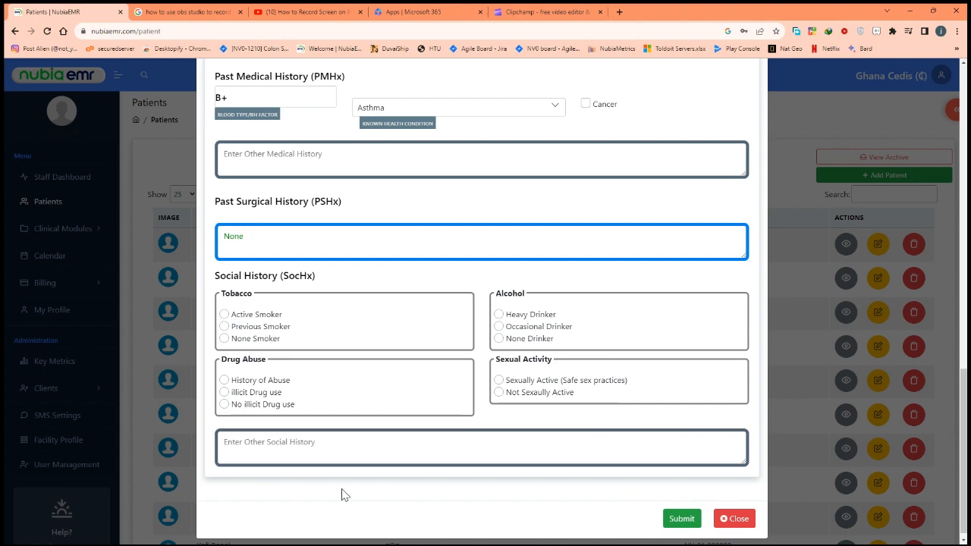
pyautogui.press('Tab')
pyautogui.press('Up')
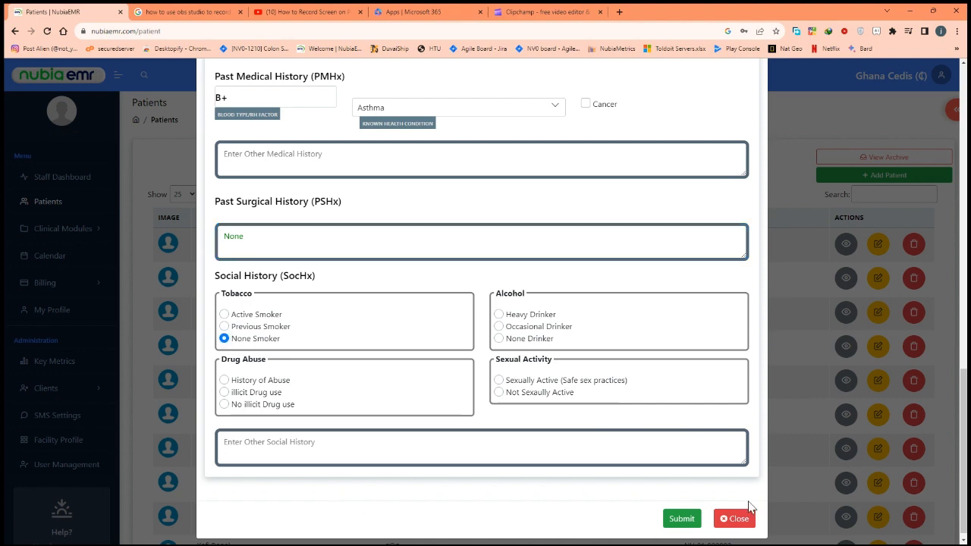
pyautogui.press('Tab')
pyautogui.press('Down')
pyautogui.press('Tab')
pyautogui.press('Up')
pyautogui.scroll(-1, 482, 303)
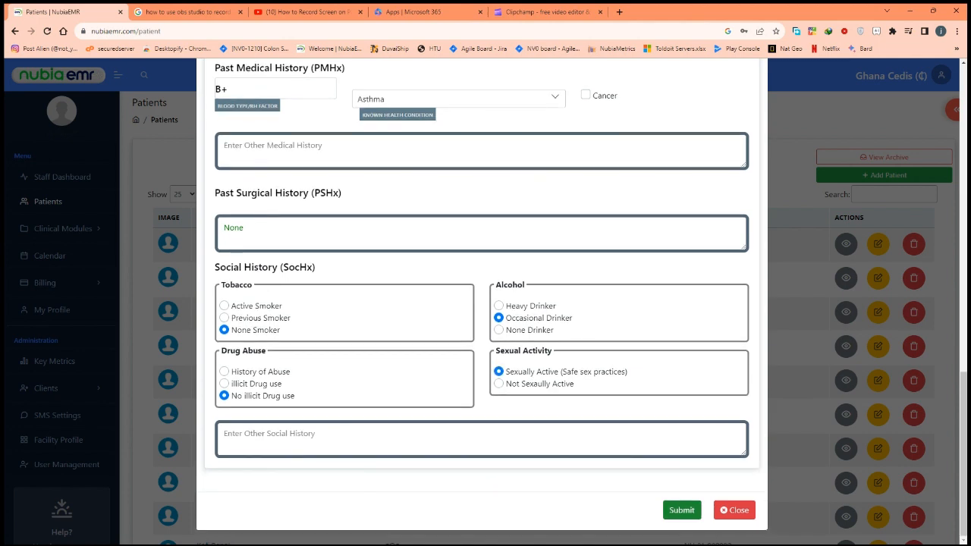
pyautogui.click(682, 509)
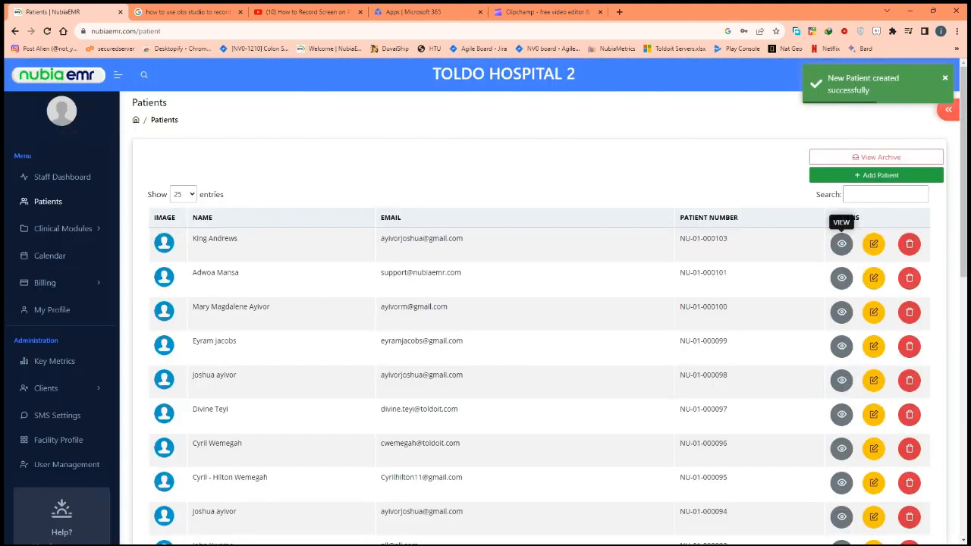
# - Open the new patient's View Patient record and highlight the saved allergies
pyautogui.click(841, 243)
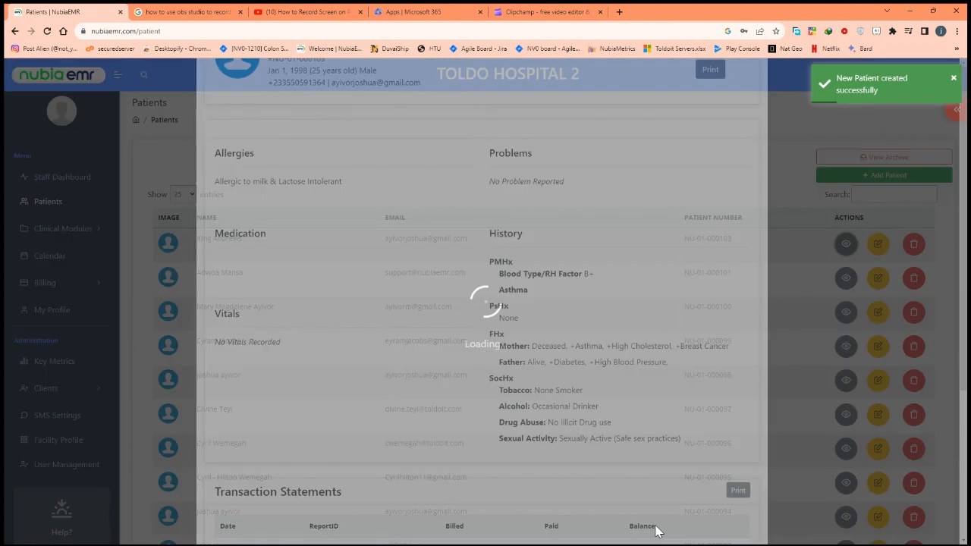
pyautogui.scroll(-1, 572, 531)
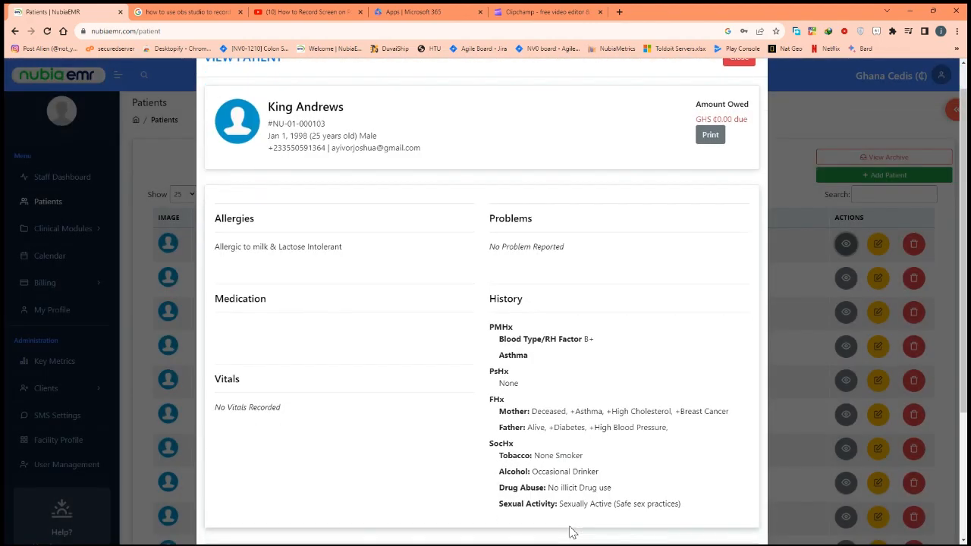
pyautogui.scroll(-1, 572, 531)
pyautogui.scroll(2, 472, 431)
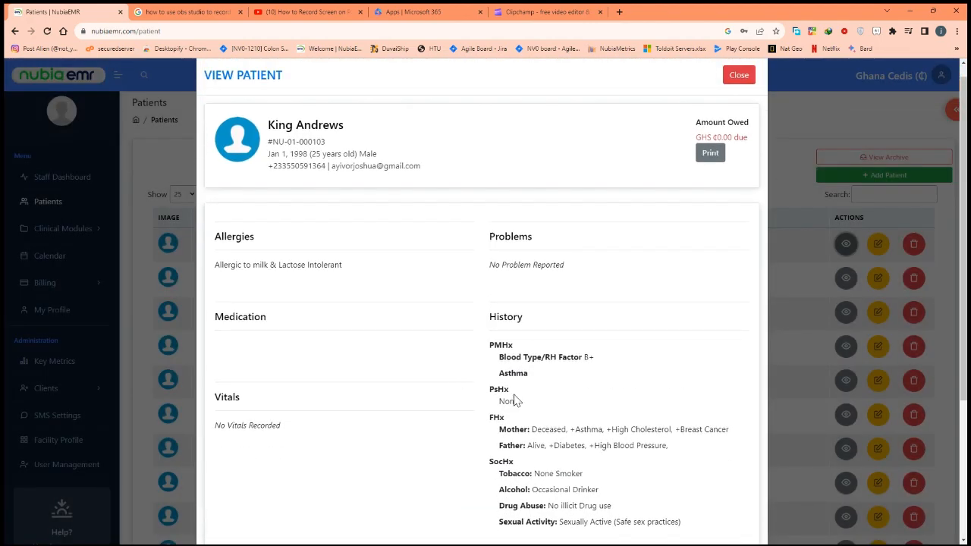
pyautogui.moveTo(514, 399); pyautogui.dragTo(322, 409)
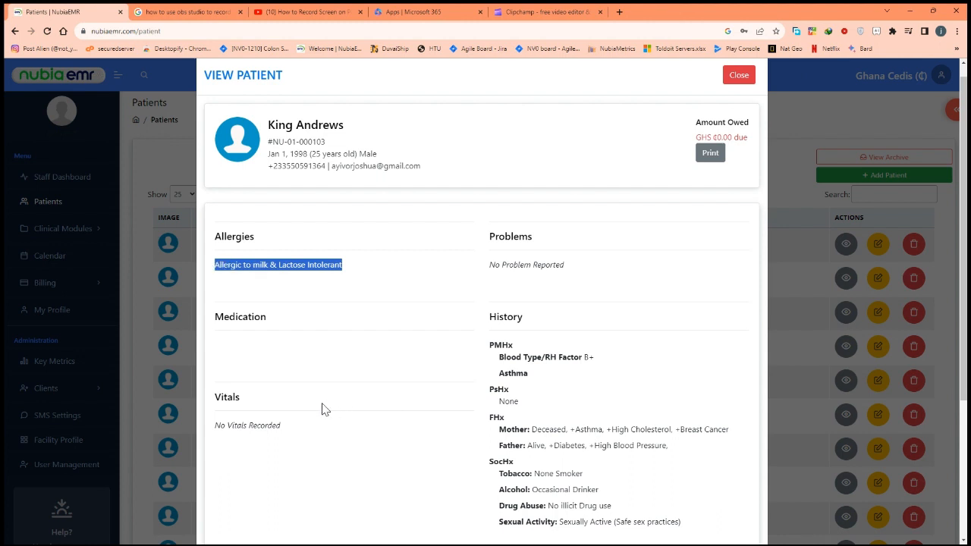
pyautogui.click(559, 418)
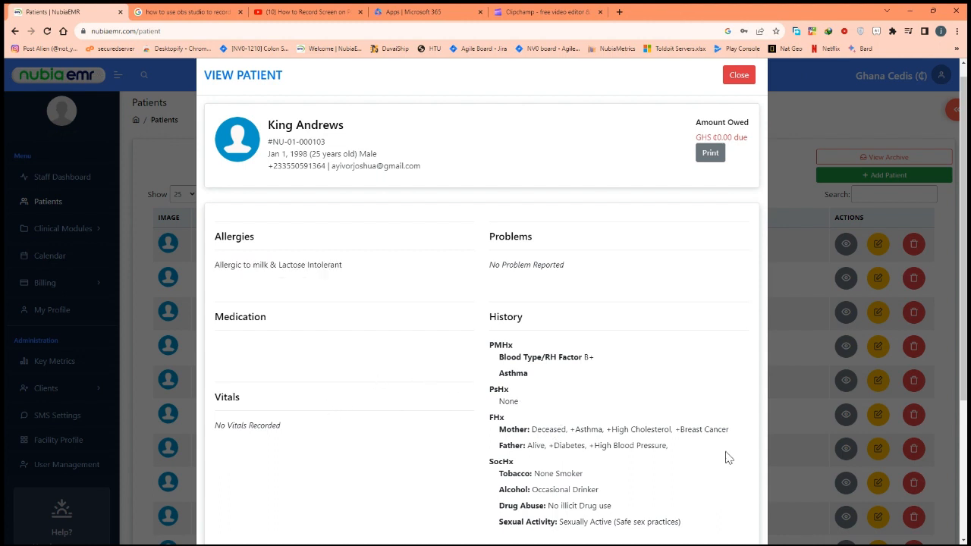
# - Highlight the B+ blood type and Asthma entries in the medical history
pyautogui.scroll(-1, 798, 536)
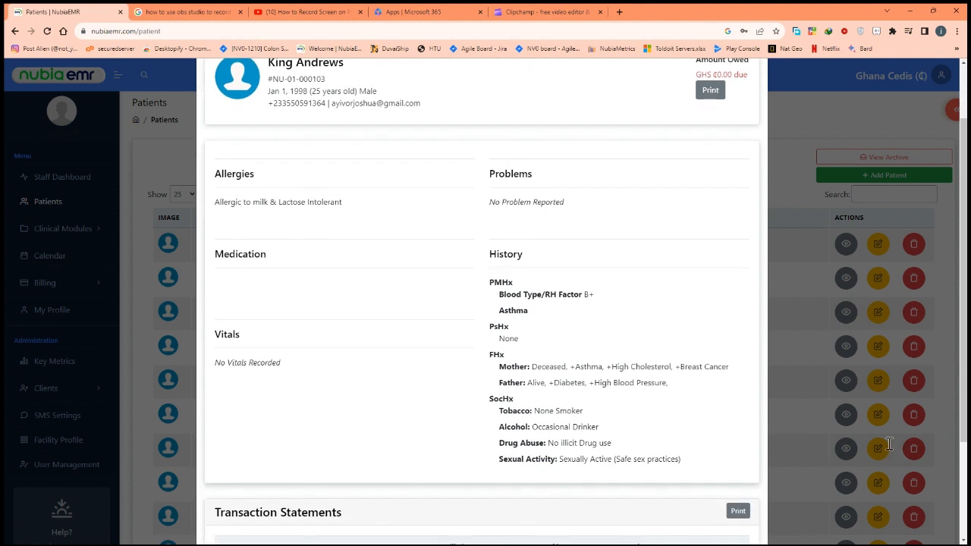
pyautogui.hotkey('shift', 'Right')
pyautogui.hotkey('shift', 'Right')
pyautogui.scroll(-1, 798, 367)
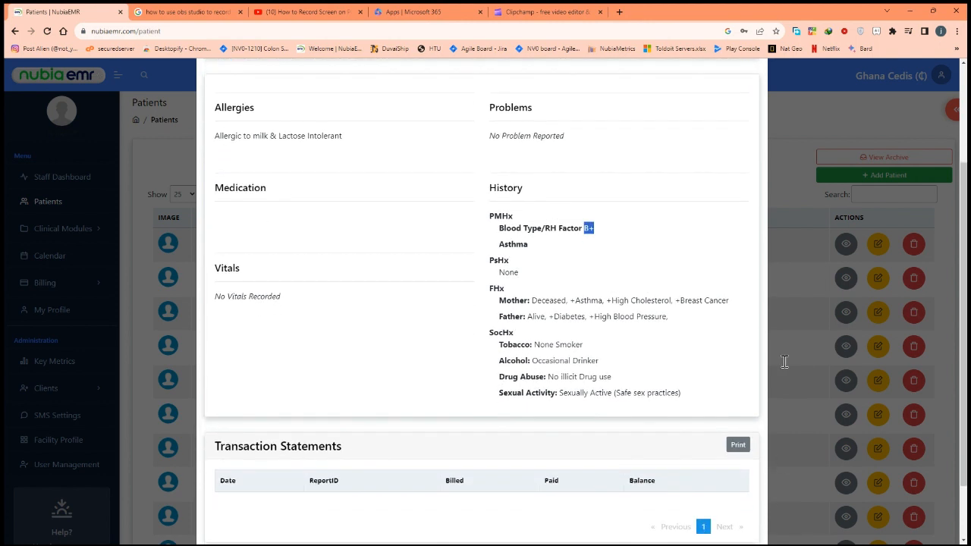
pyautogui.press('Down')
pyautogui.hotkey('shift', 'Left')
pyautogui.hotkey('shift', 'Left')
pyautogui.hotkey('shift', 'Left')
pyautogui.hotkey('shift', 'Left')
pyautogui.hotkey('shift', 'Left')
pyautogui.hotkey('shift', 'Left')
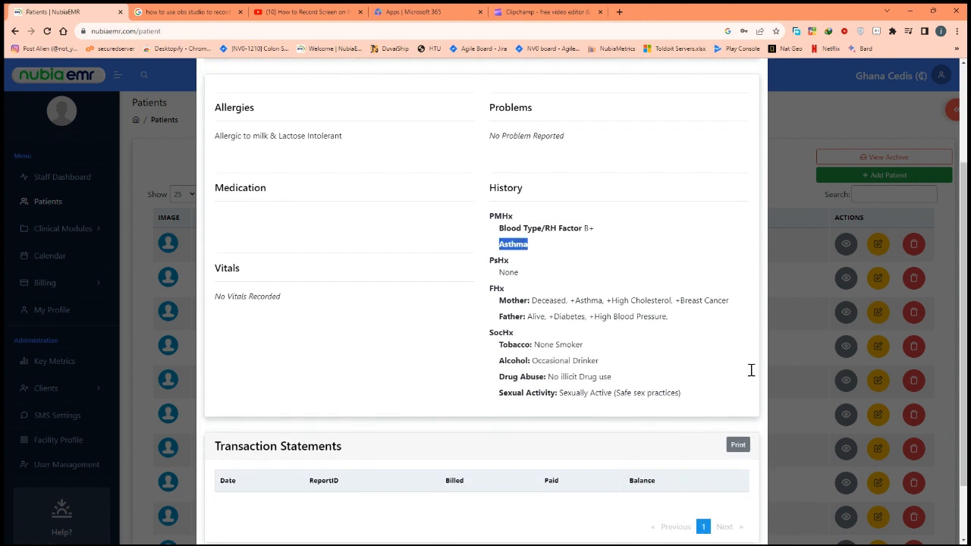
pyautogui.press('Left')
# - Highlight the family history lines, including the mother's, and the sexual activity entry
pyautogui.scroll(-1, 831, 402)
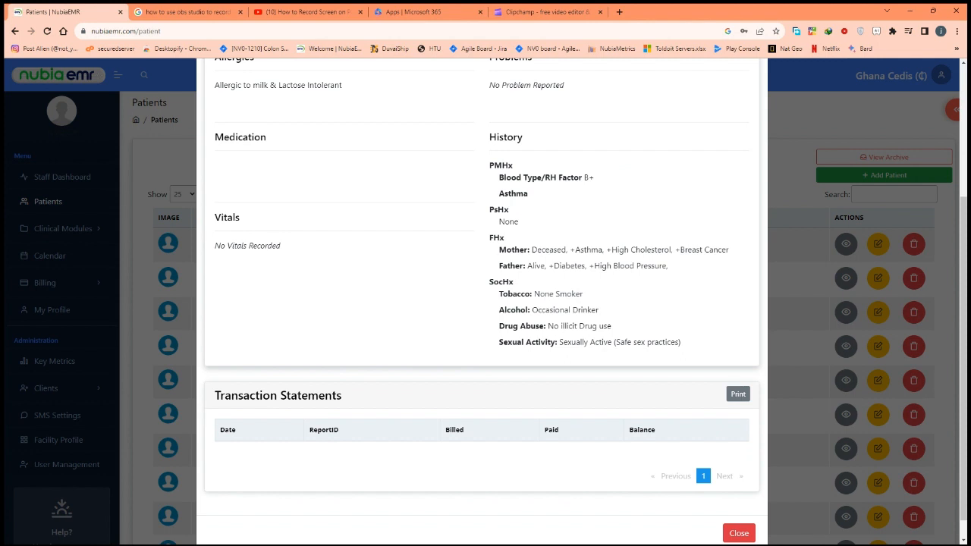
pyautogui.moveTo(667, 266); pyautogui.dragTo(532, 250)
pyautogui.moveTo(801, 371); pyautogui.dragTo(754, 372)
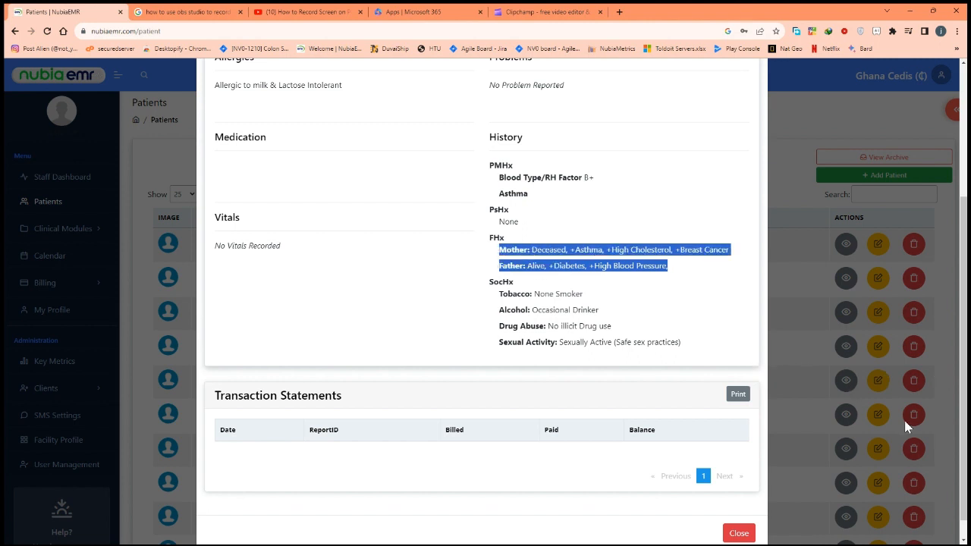
pyautogui.click(626, 279)
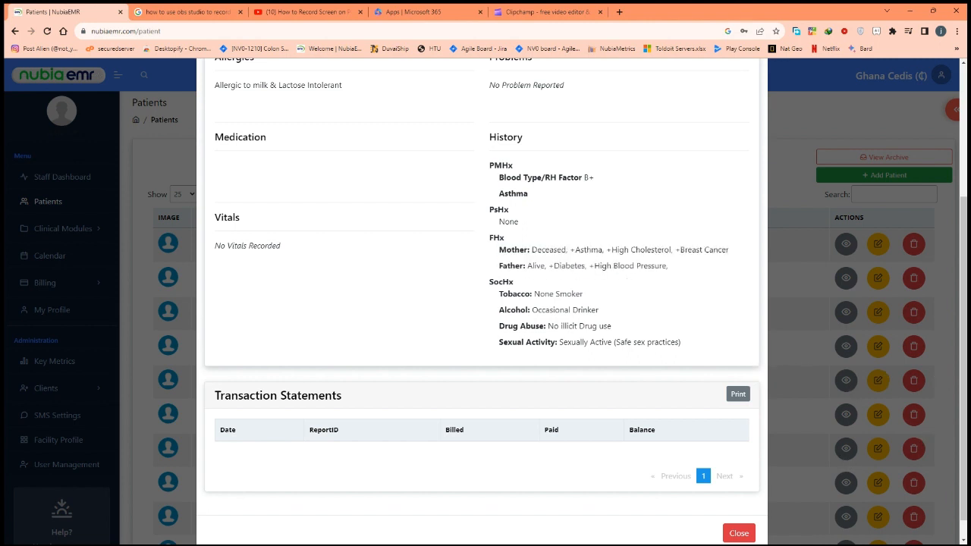
pyautogui.moveTo(964, 510)
pyautogui.mouseDown()
pyautogui.moveTo(794, 509)
pyautogui.moveTo(753, 493)
pyautogui.moveTo(732, 447)
pyautogui.moveTo(741, 493)
pyautogui.moveTo(906, 531)
pyautogui.moveTo(965, 511)
pyautogui.mouseUp()
pyautogui.scroll(-1, 482, 303)
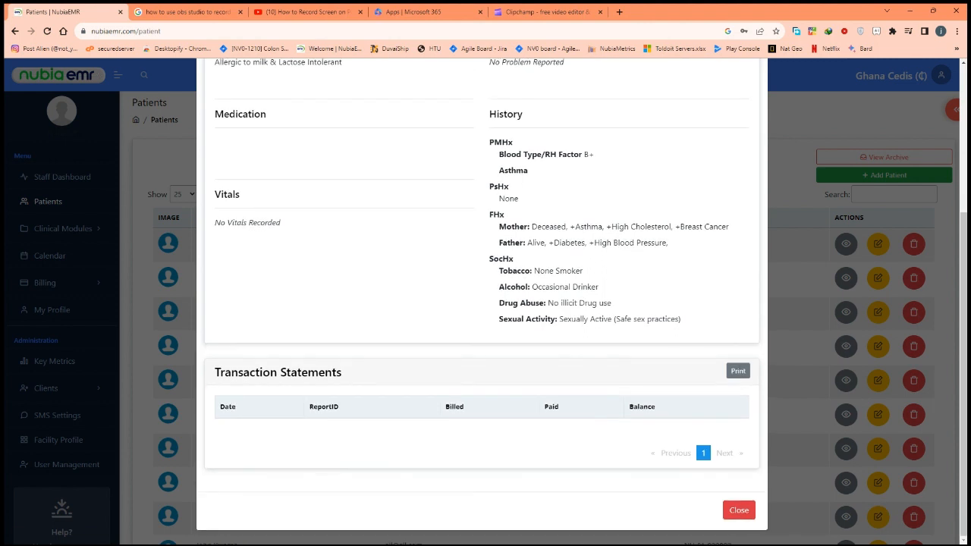